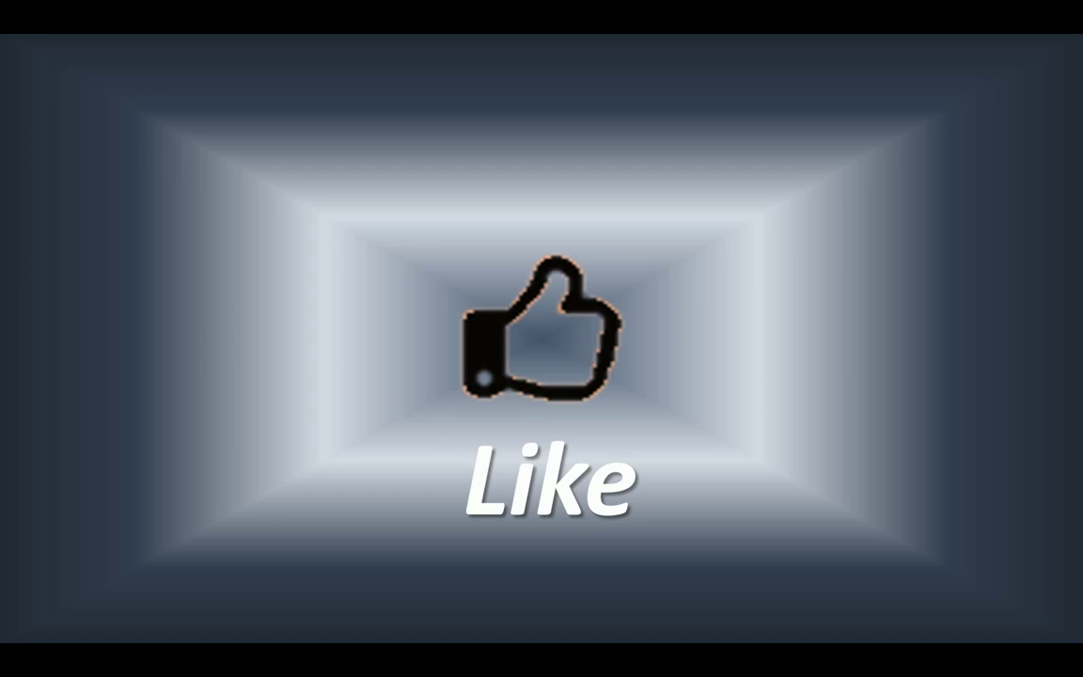
Step: Advance the intro slideshow through the Share and Subscribe slides to the bell thank-you message
left_click(529, 324)
left_click(533, 337)
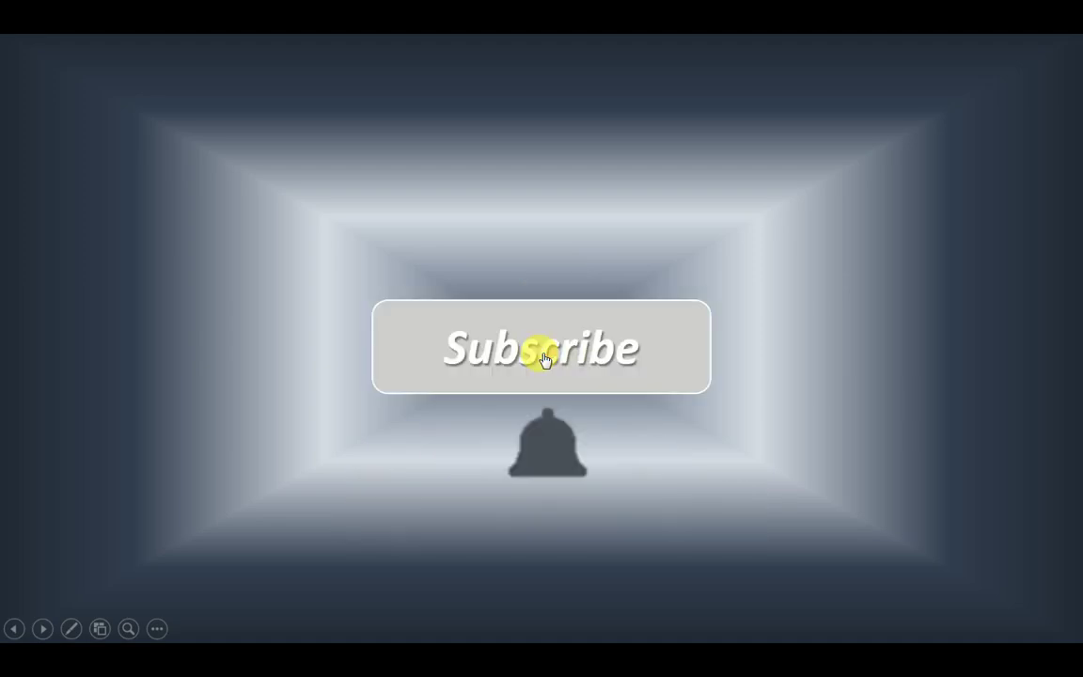
left_click(550, 444)
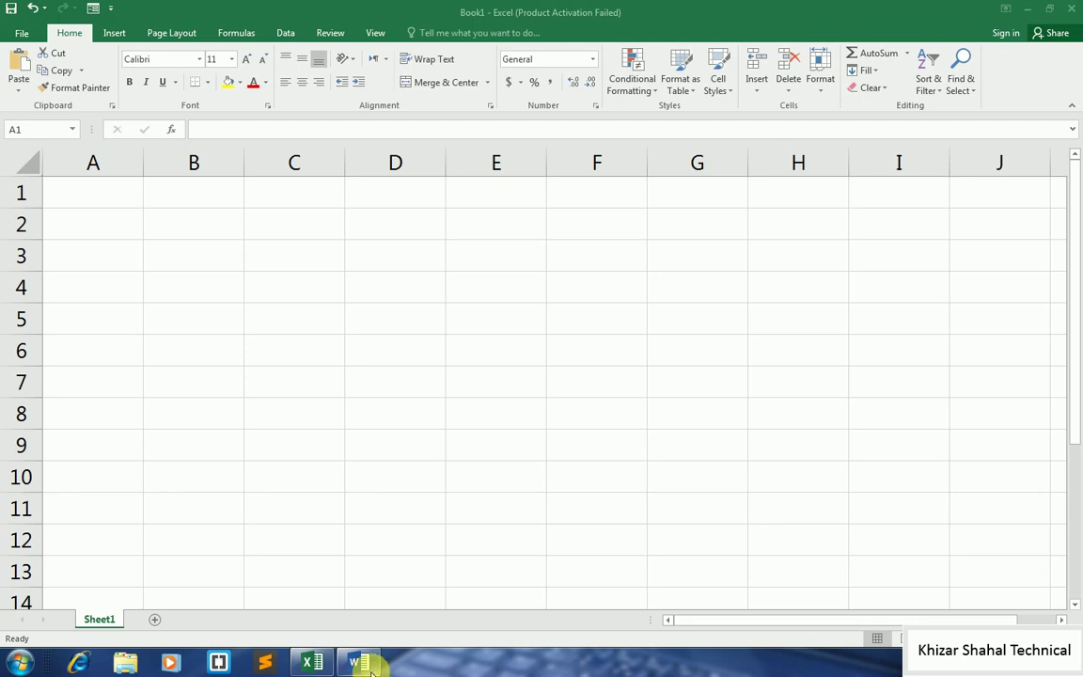
key("alt+Tab")
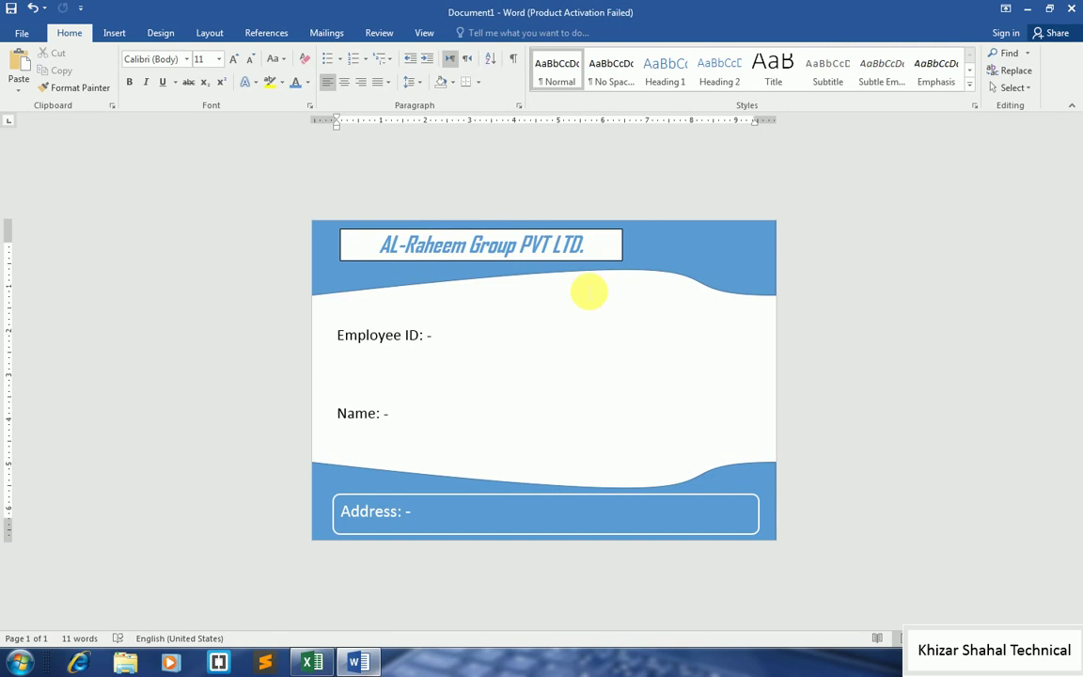
left_click(229, 225)
left_click(255, 281)
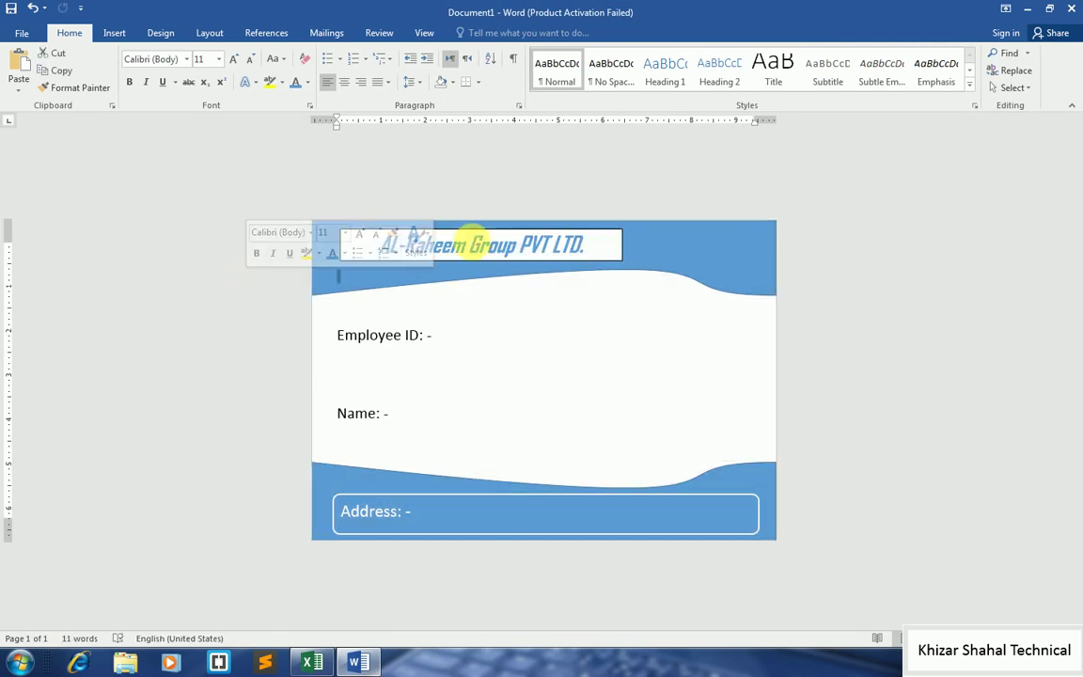
left_click(771, 252)
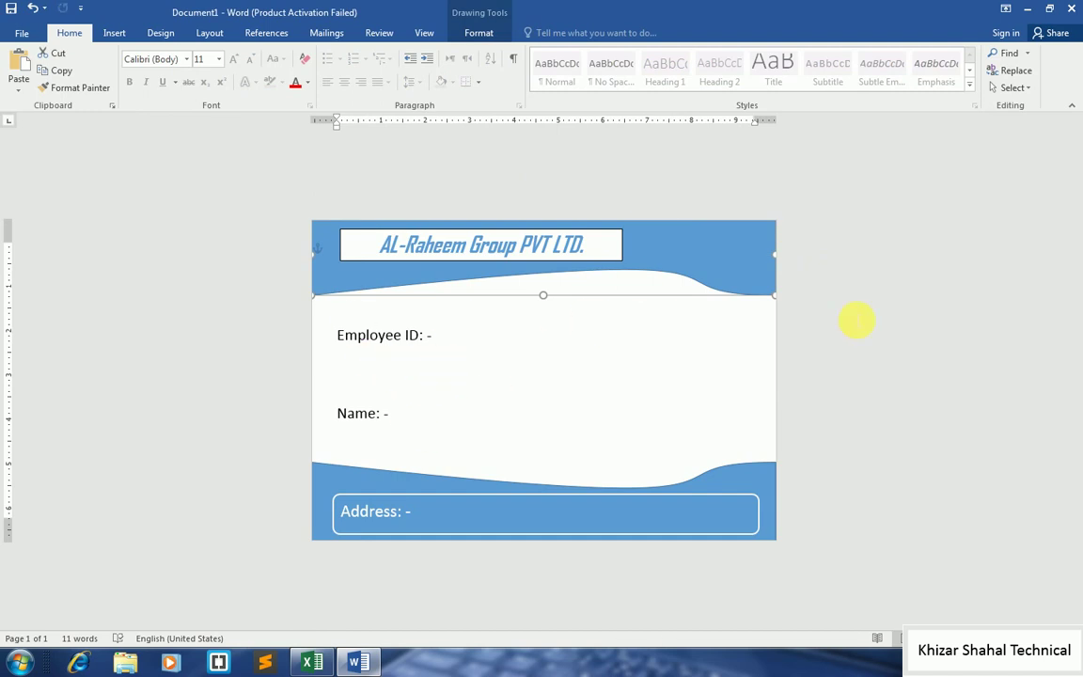
left_click(857, 321)
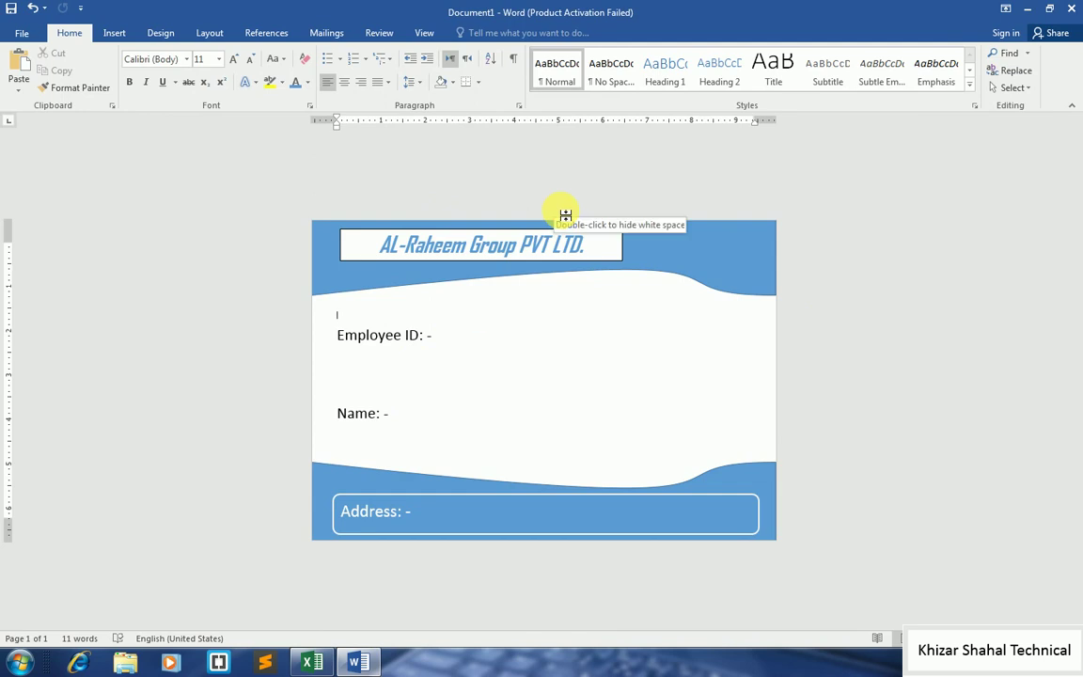
left_click(312, 663)
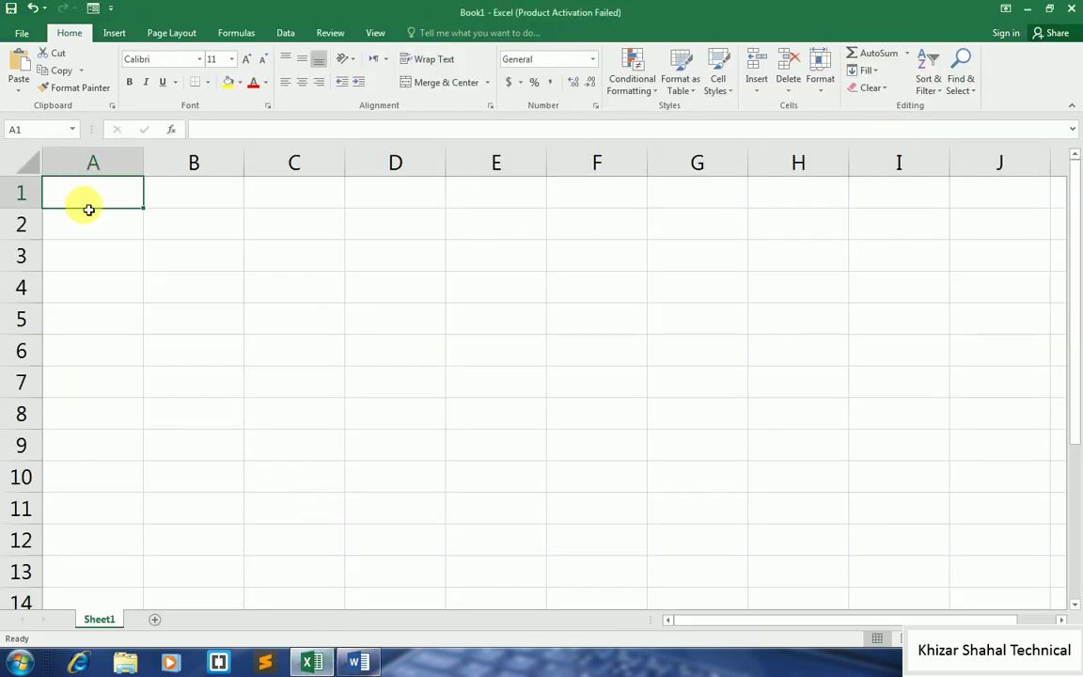
left_click(358, 663)
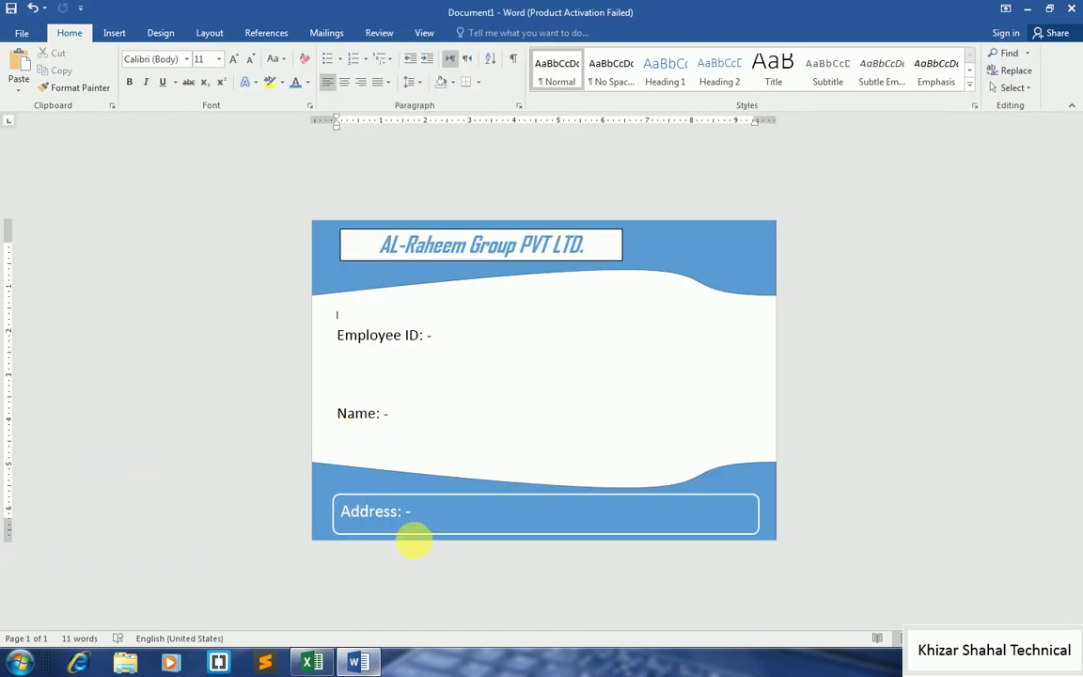
left_click(312, 663)
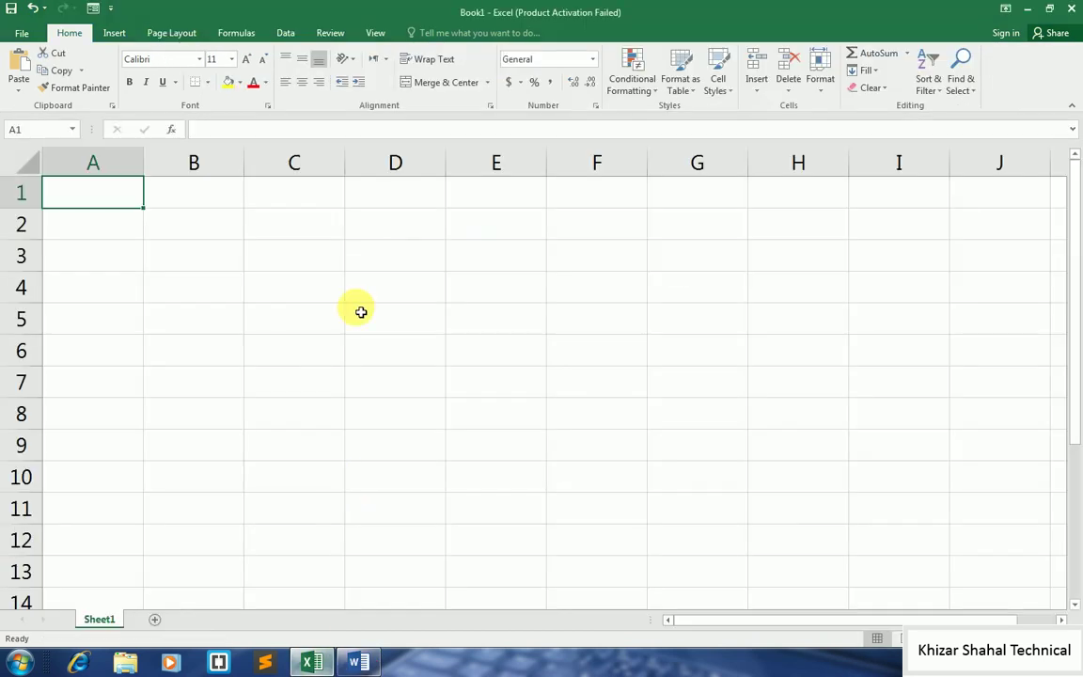
left_click(168, 199)
Step: Enter the headers Emp_ID, Name and Address in cells A1 to C1
left_click(131, 189)
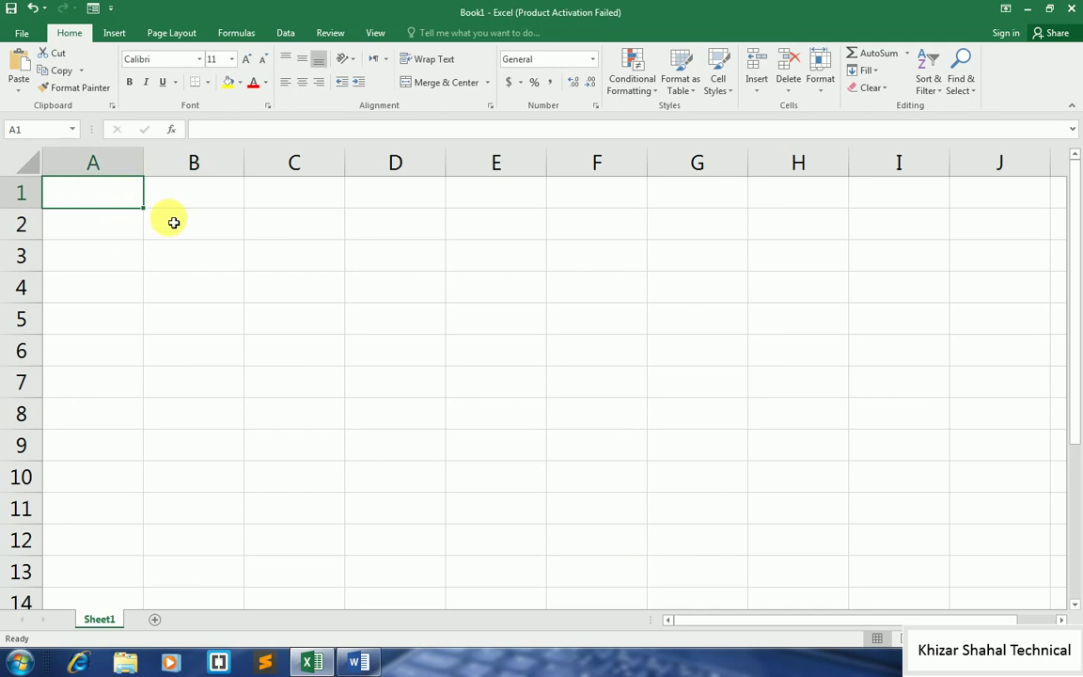
type("E")
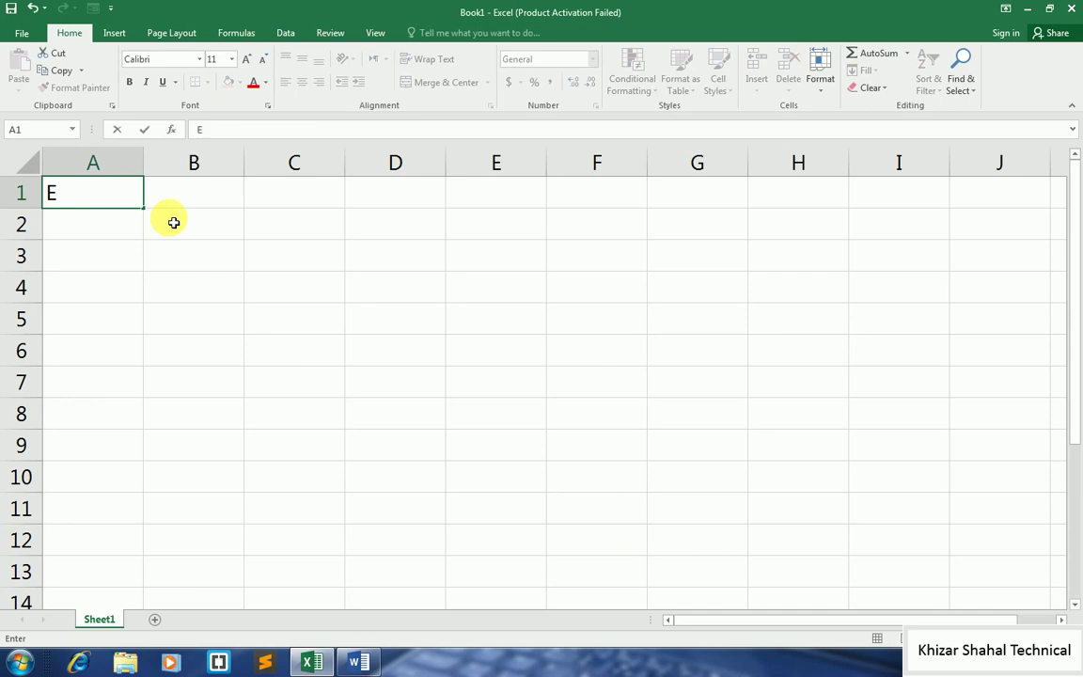
type("mp_ID")
key("Tab")
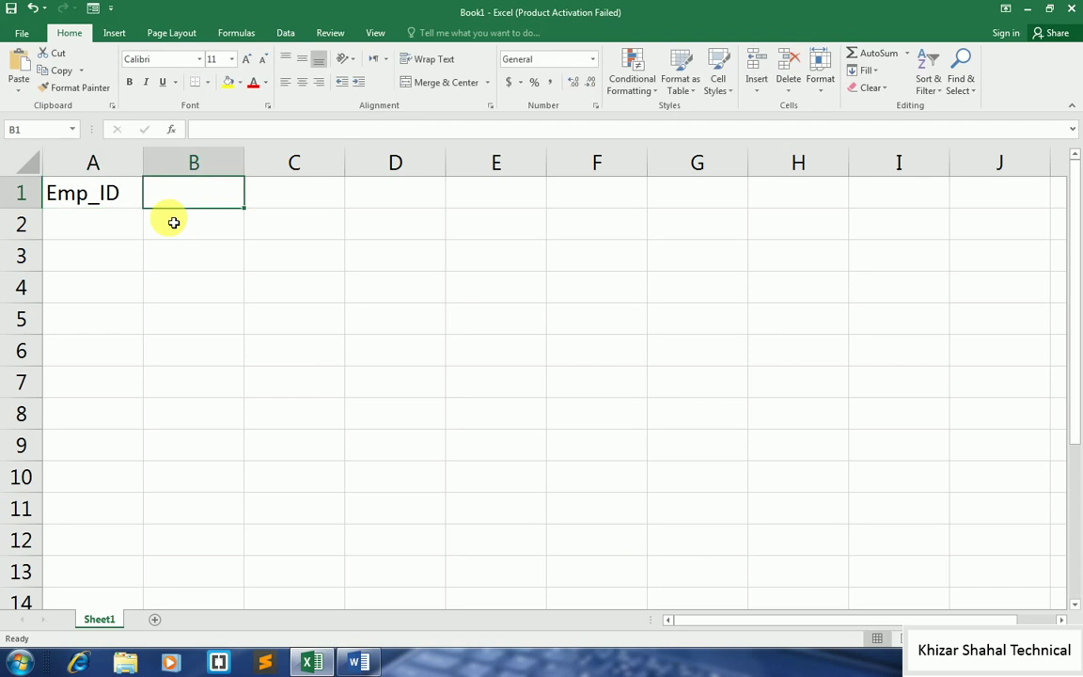
type("Name")
key("Tab")
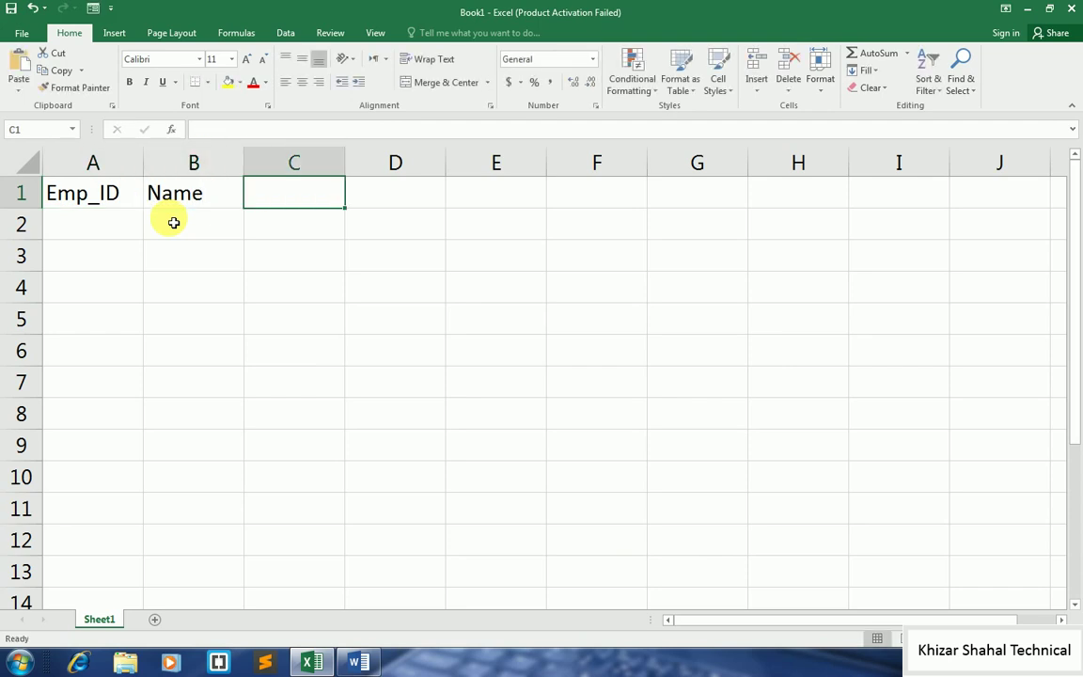
type("Address")
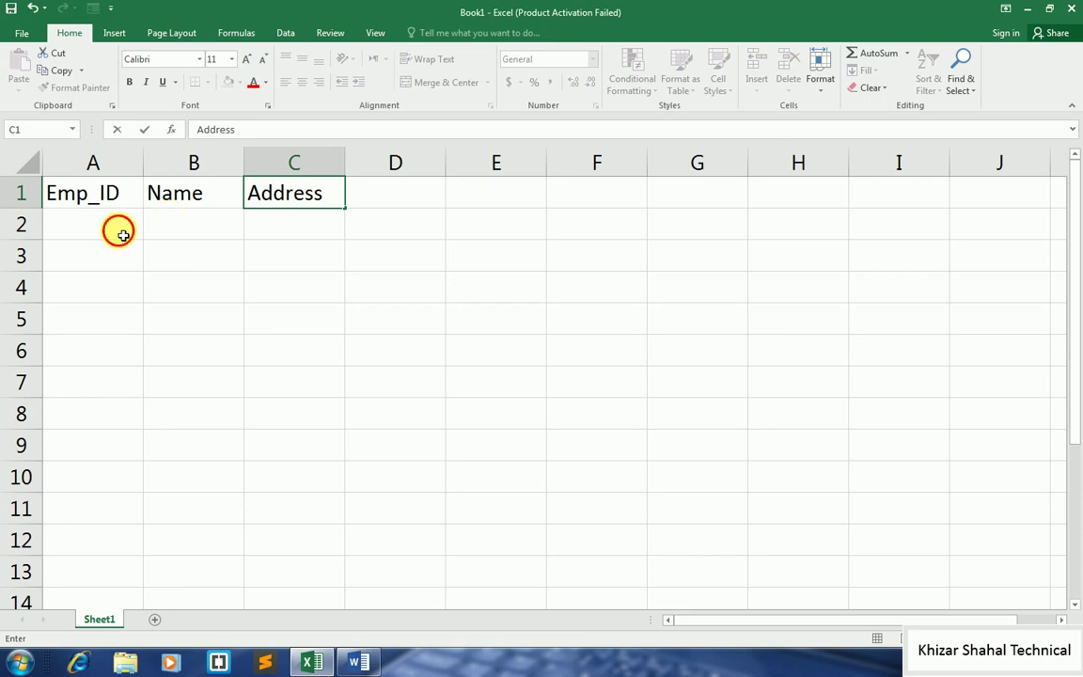
left_click(123, 235)
left_click(180, 233)
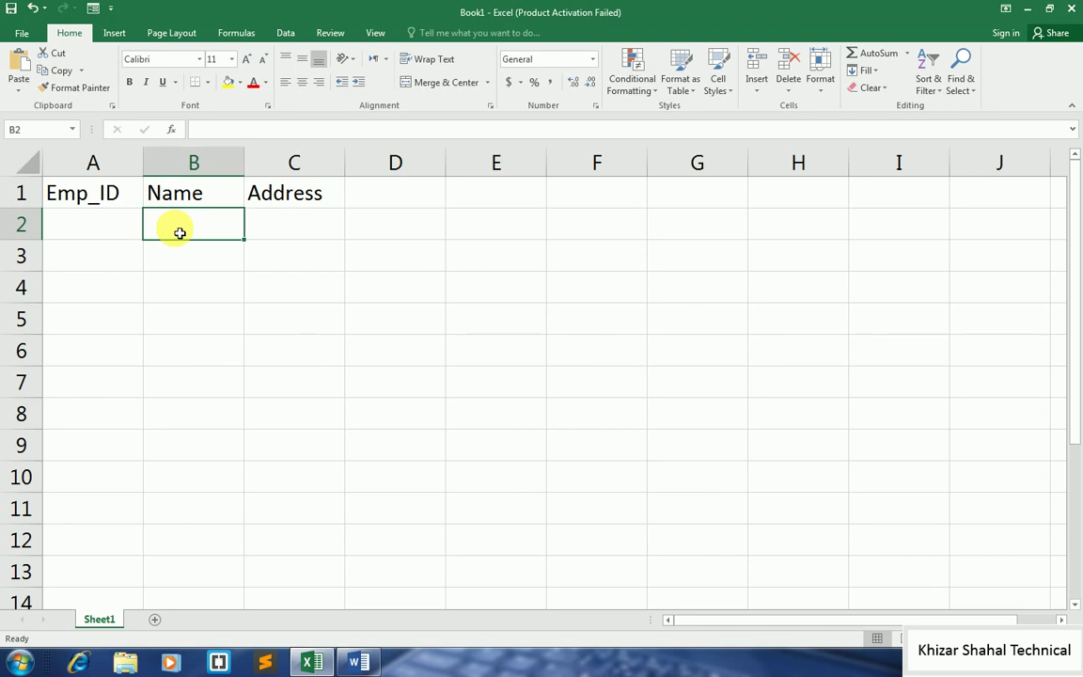
left_click(97, 237)
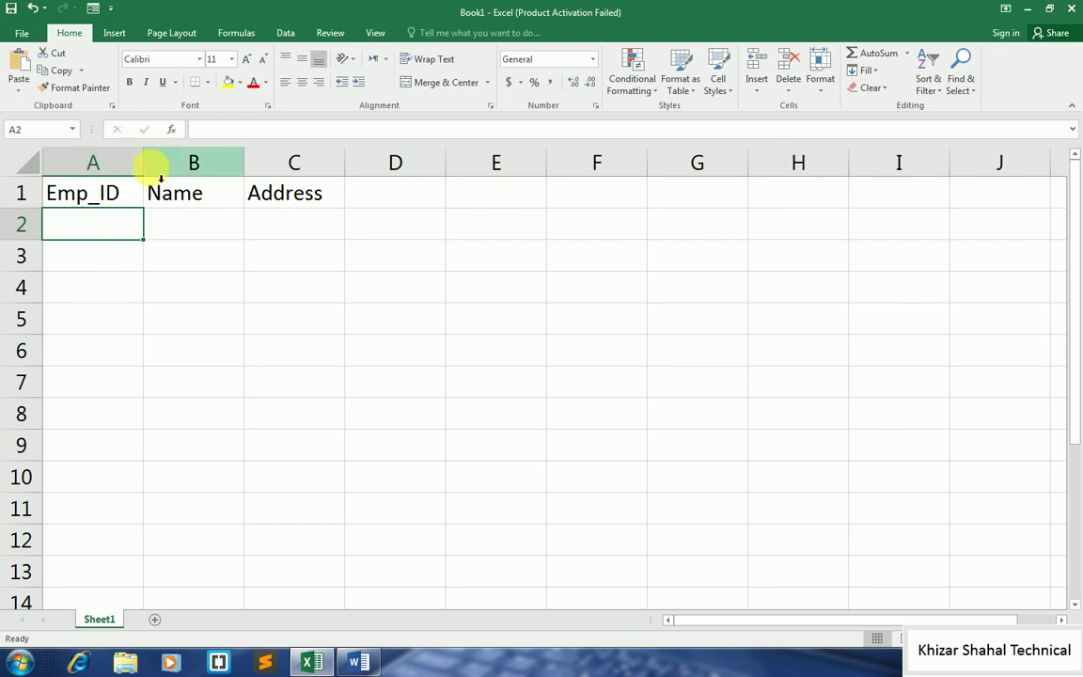
Step: Widen columns A, B and C to fit Emp_ID, Name and Address
left_click_drag(149, 167, 401, 169)
mouse_move(234, 176)
left_mouse_down()
mouse_move(171, 177)
mouse_move(188, 177)
left_mouse_up()
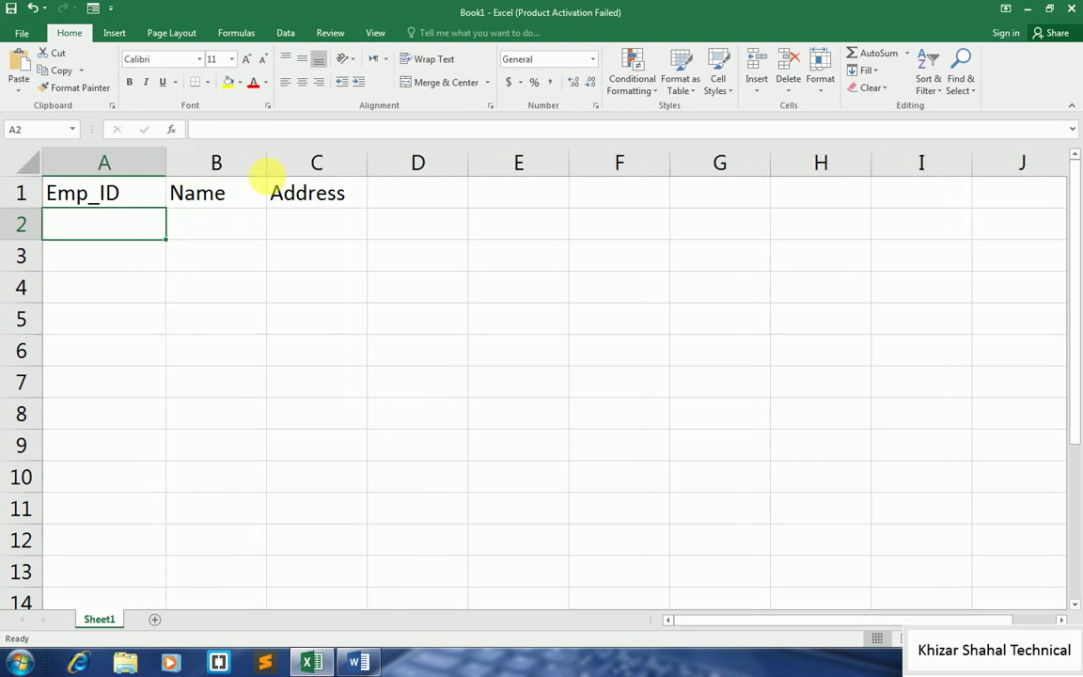
left_click_drag(273, 164, 399, 179)
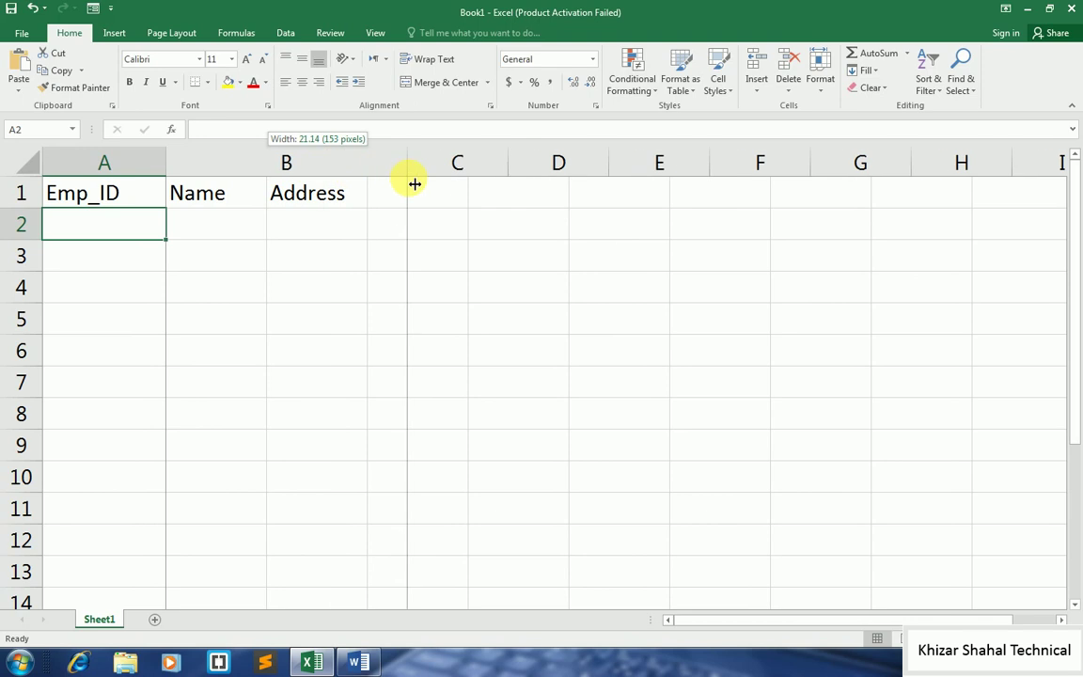
mouse_move(399, 179)
left_mouse_down()
mouse_move(412, 185)
mouse_move(370, 188)
left_mouse_up()
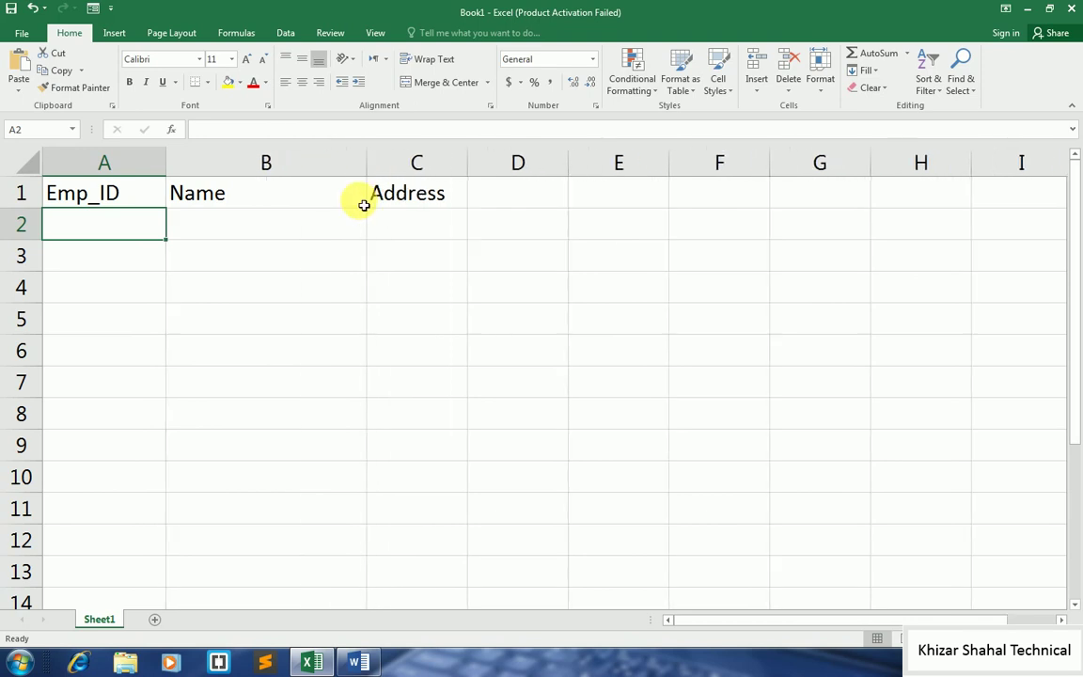
left_click_drag(474, 166, 672, 185)
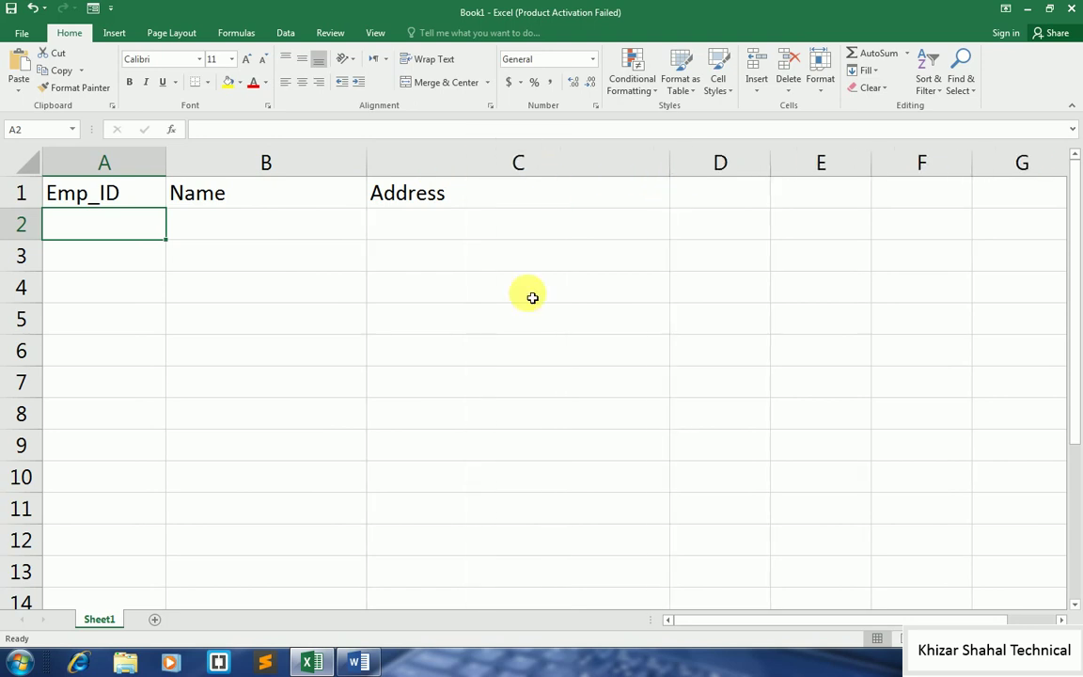
left_click(218, 237)
Step: Fill A2:A11 with the ID series 101 to 110 from 101 and 102
left_click(138, 229)
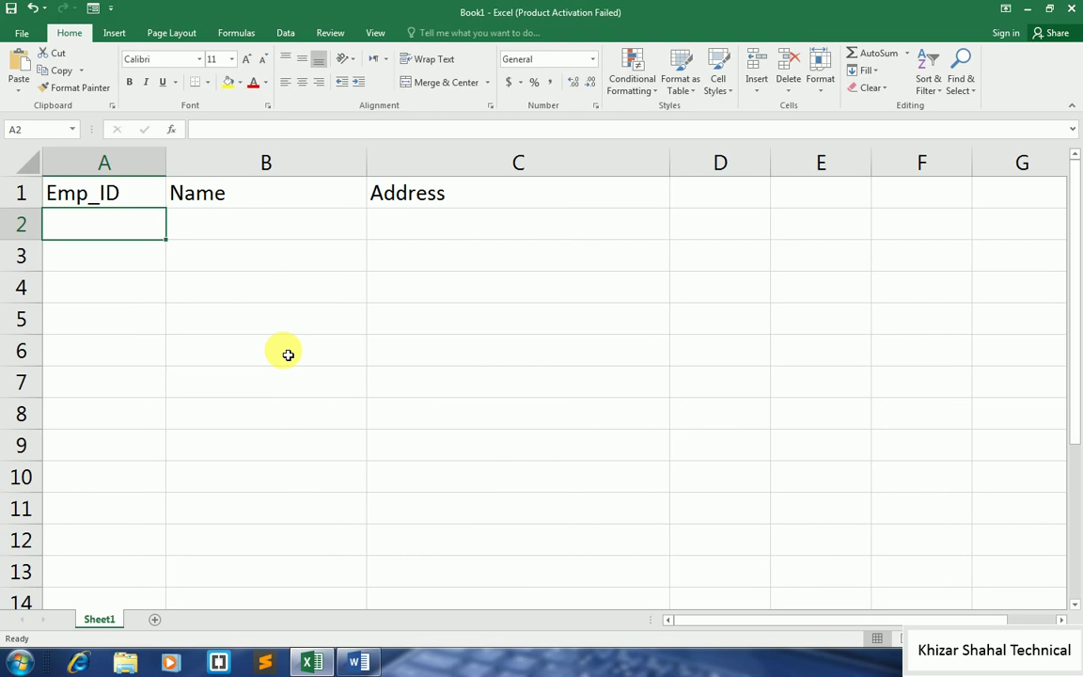
type("101")
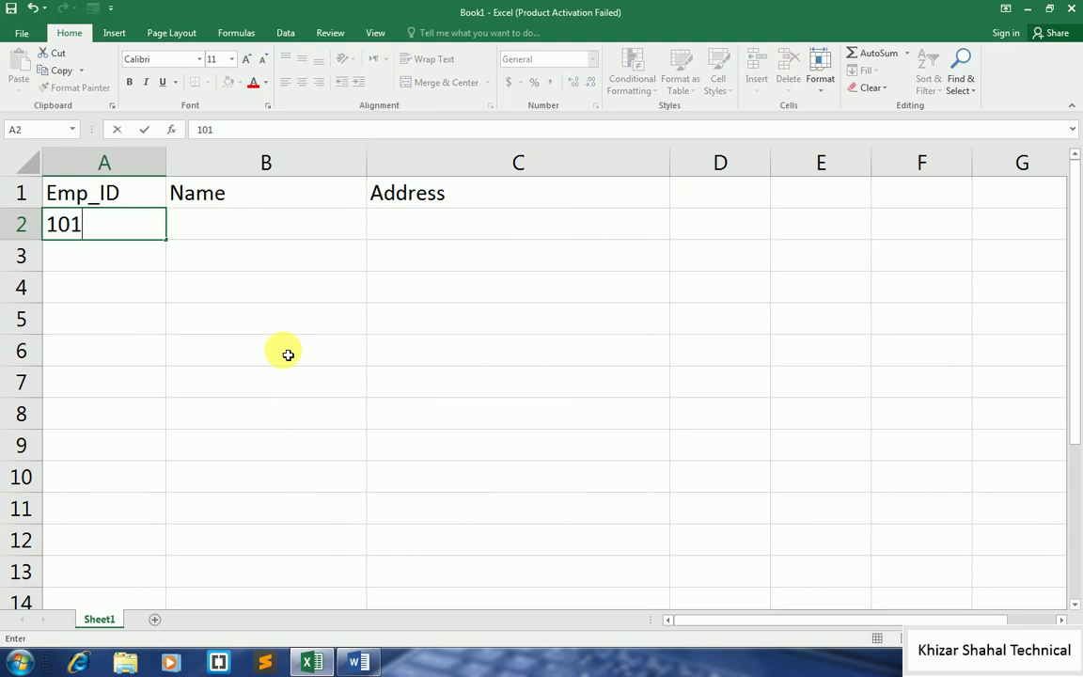
key("Return")
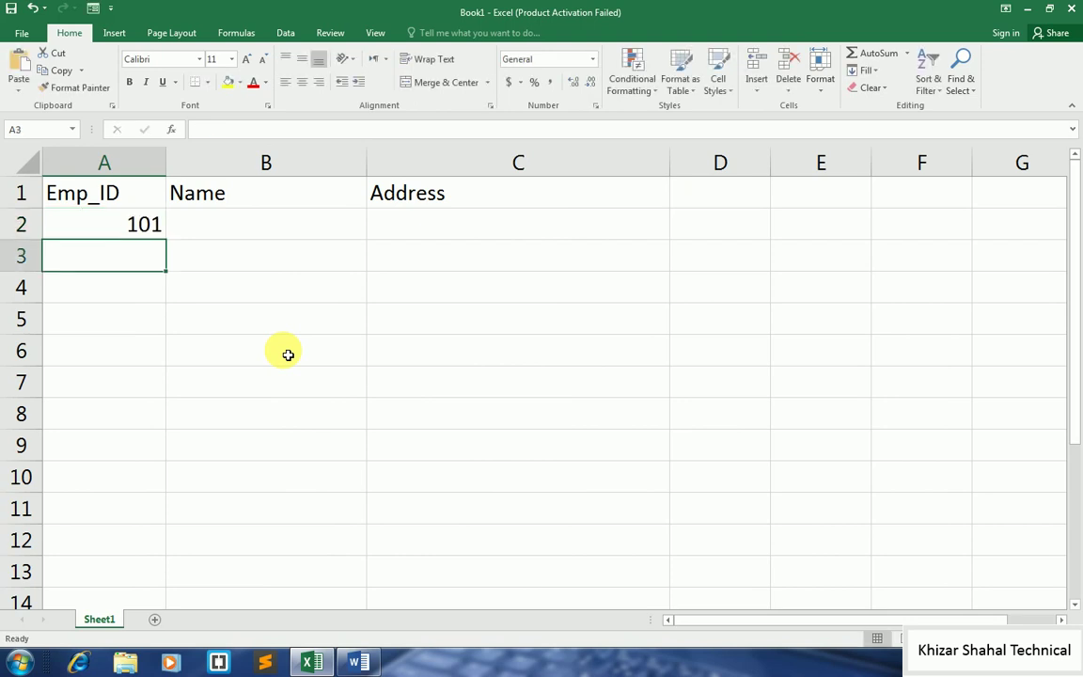
type("102")
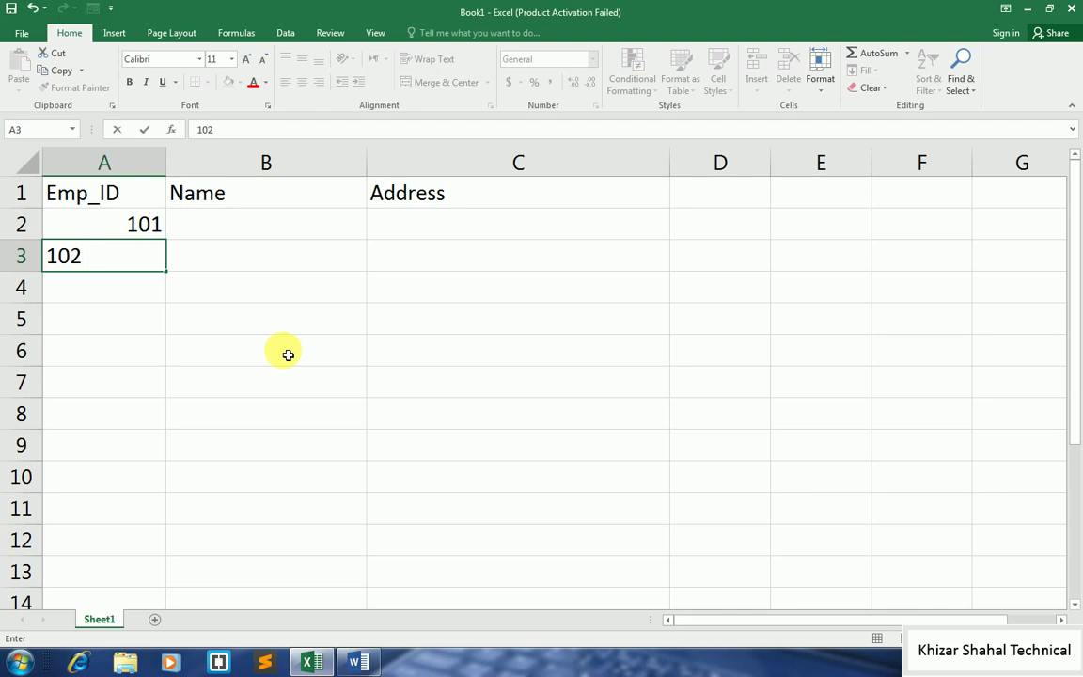
left_click(280, 293)
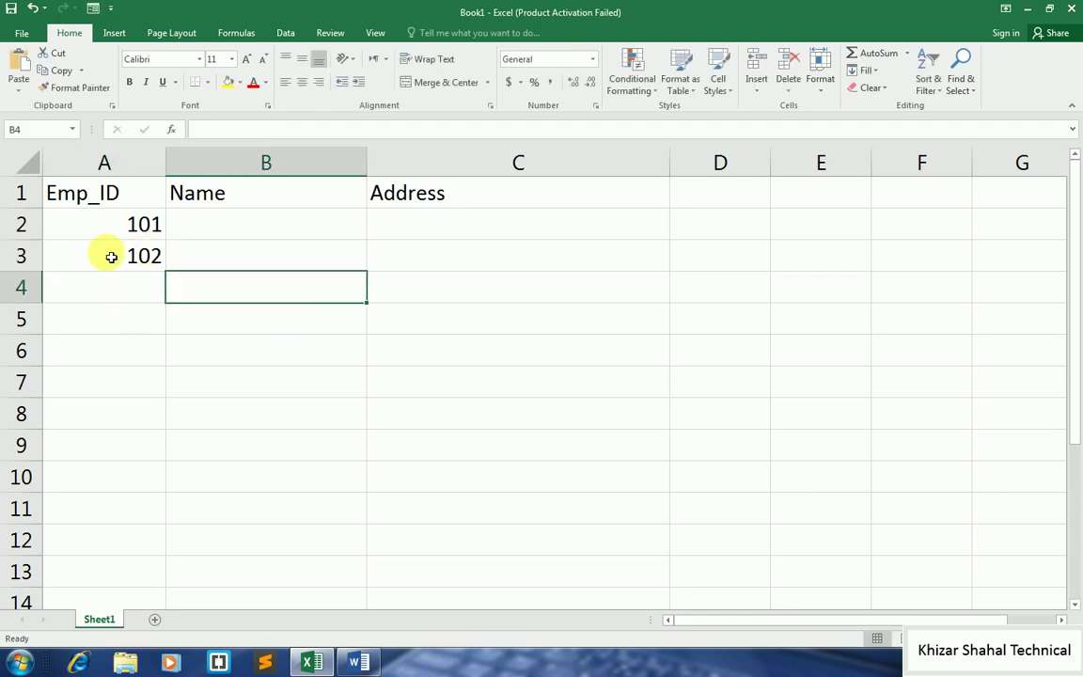
left_click_drag(90, 224, 109, 264)
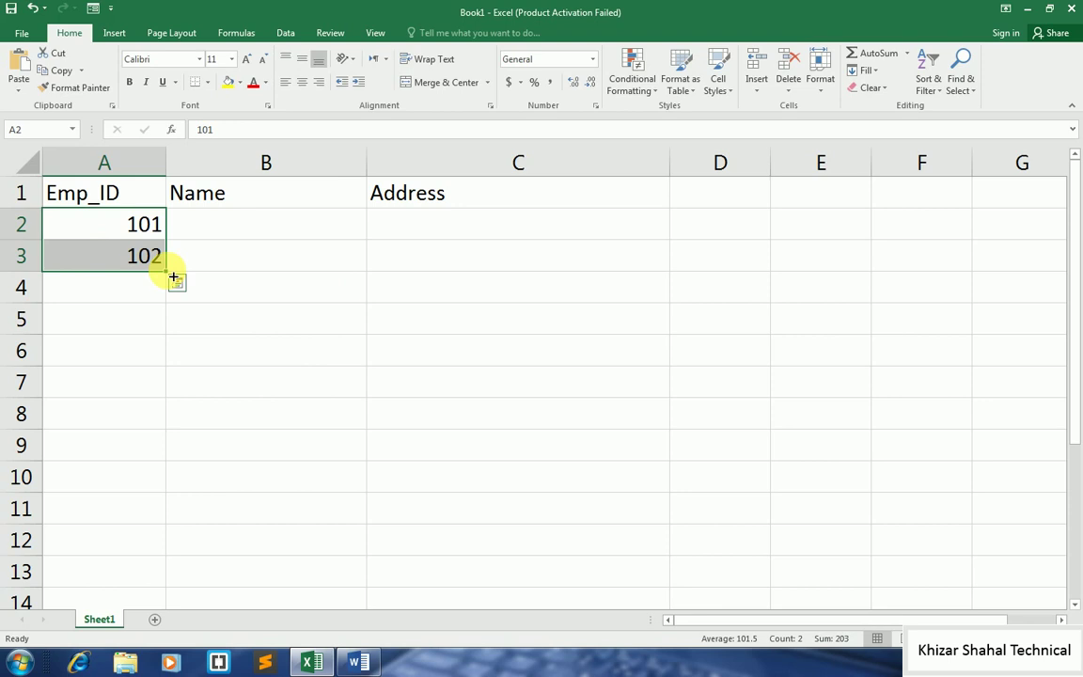
left_click_drag(173, 276, 174, 524)
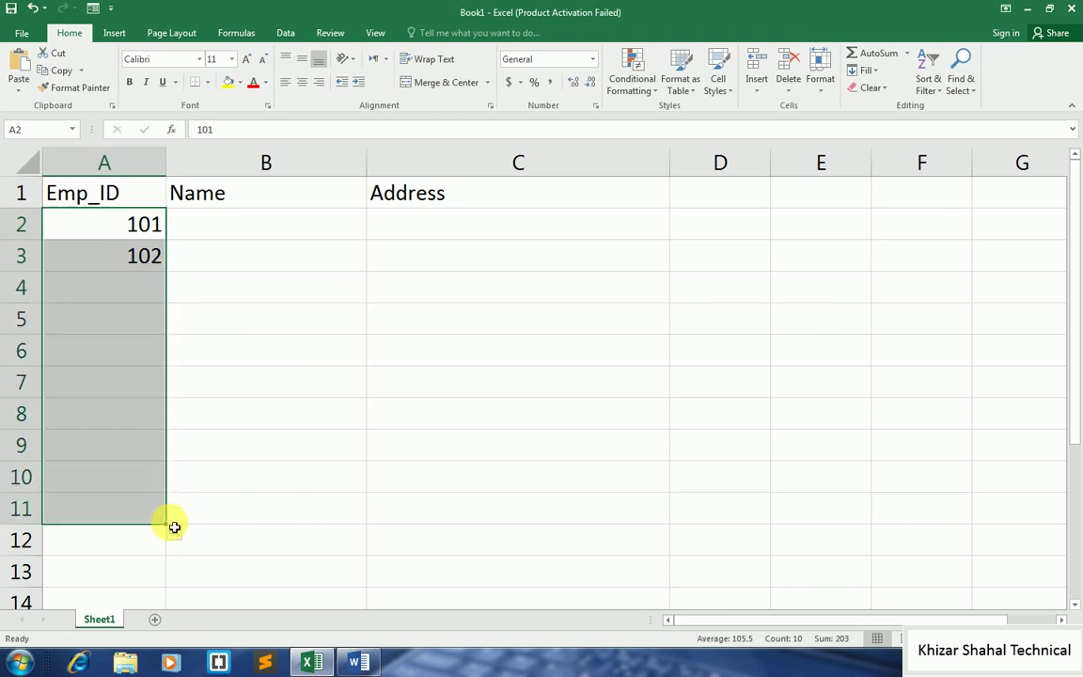
left_click(249, 227)
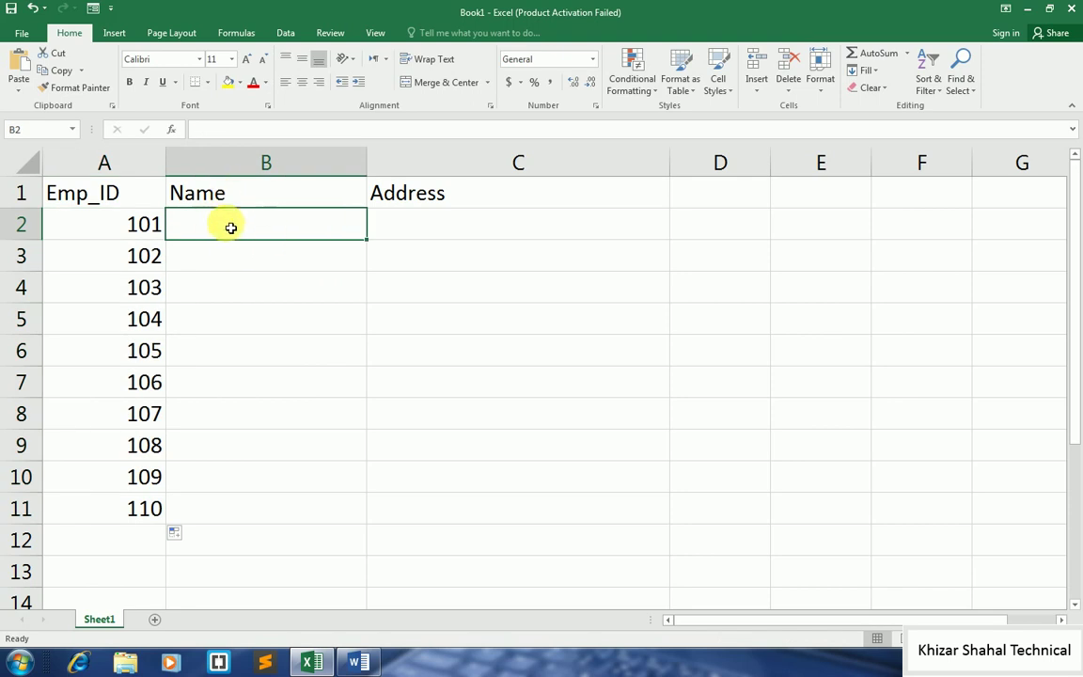
Step: Centre the A1:C11 table horizontally and vertically
left_click_drag(87, 202, 516, 391)
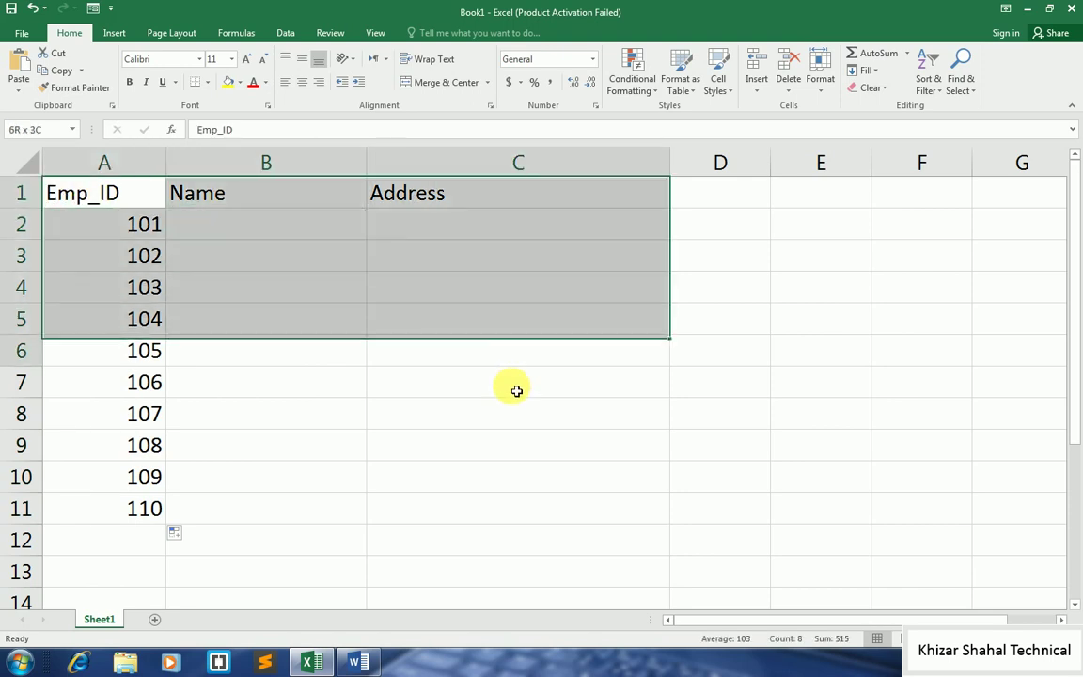
left_click_drag(516, 391, 527, 519)
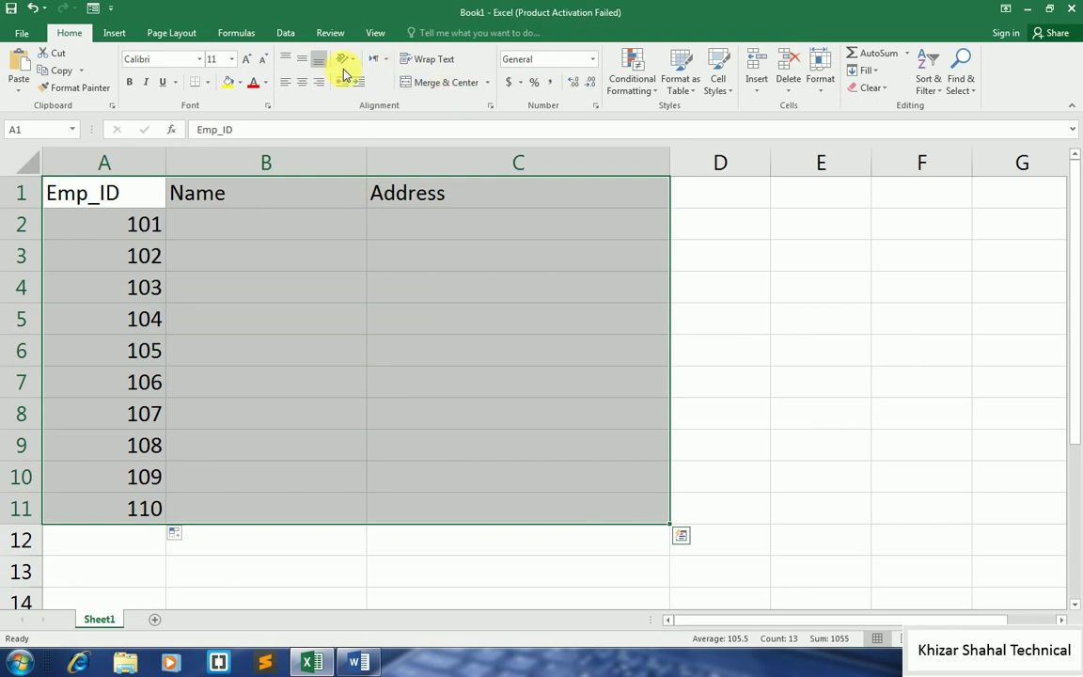
left_click(304, 85)
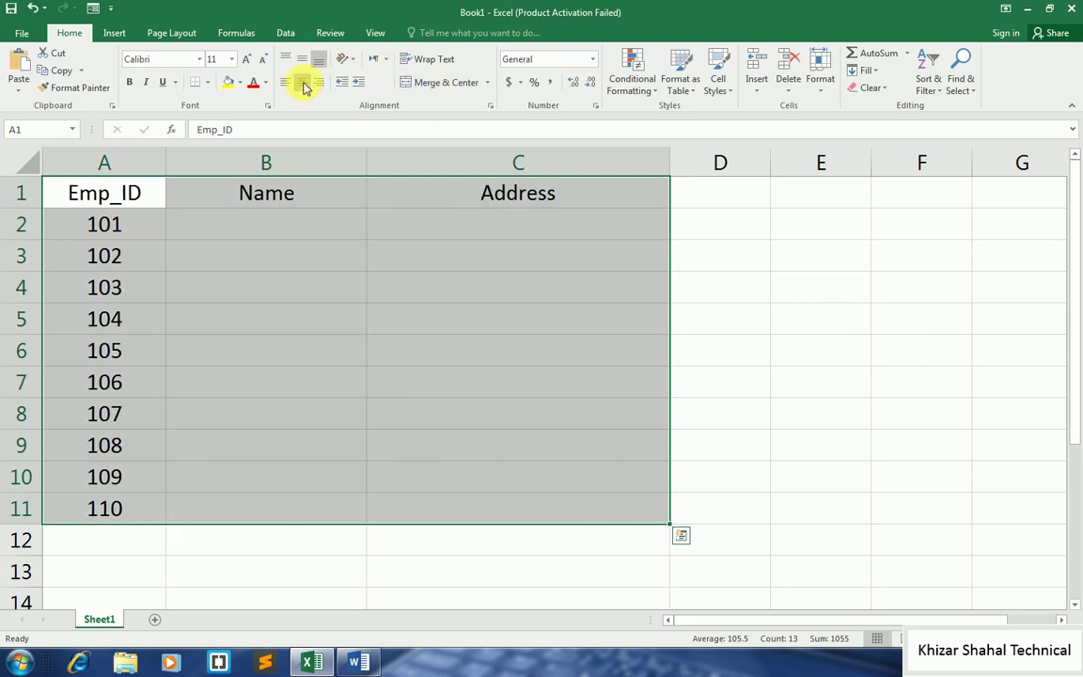
left_click(303, 62)
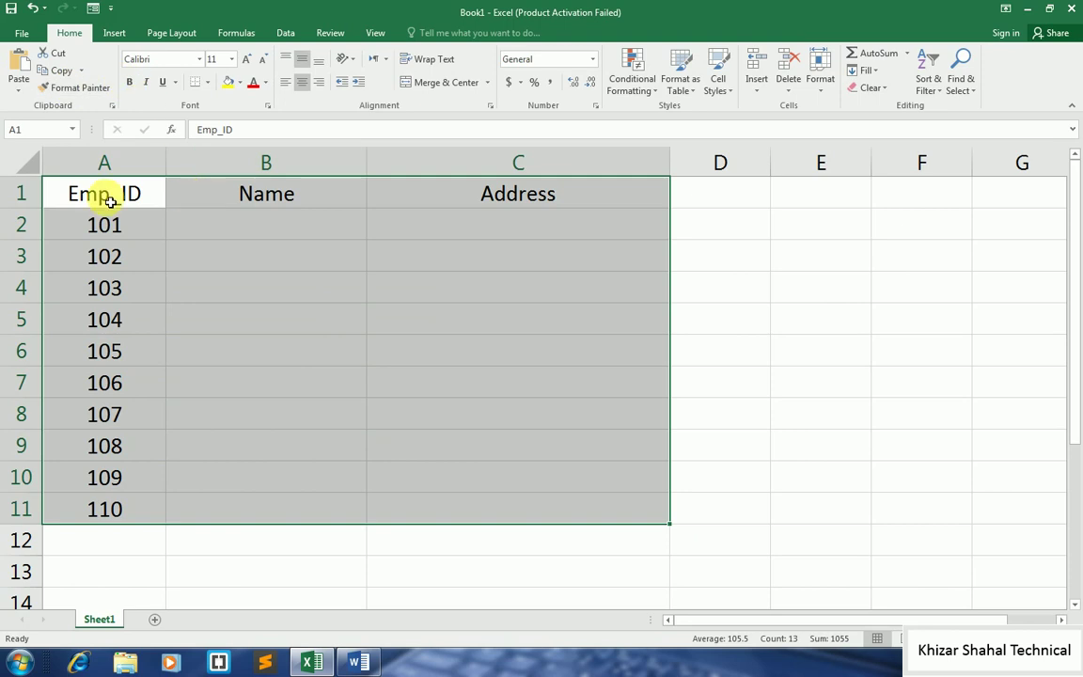
left_click(194, 198)
Step: Make the A1:C1 headers bold, italic and size 12
left_click_drag(108, 195, 541, 202)
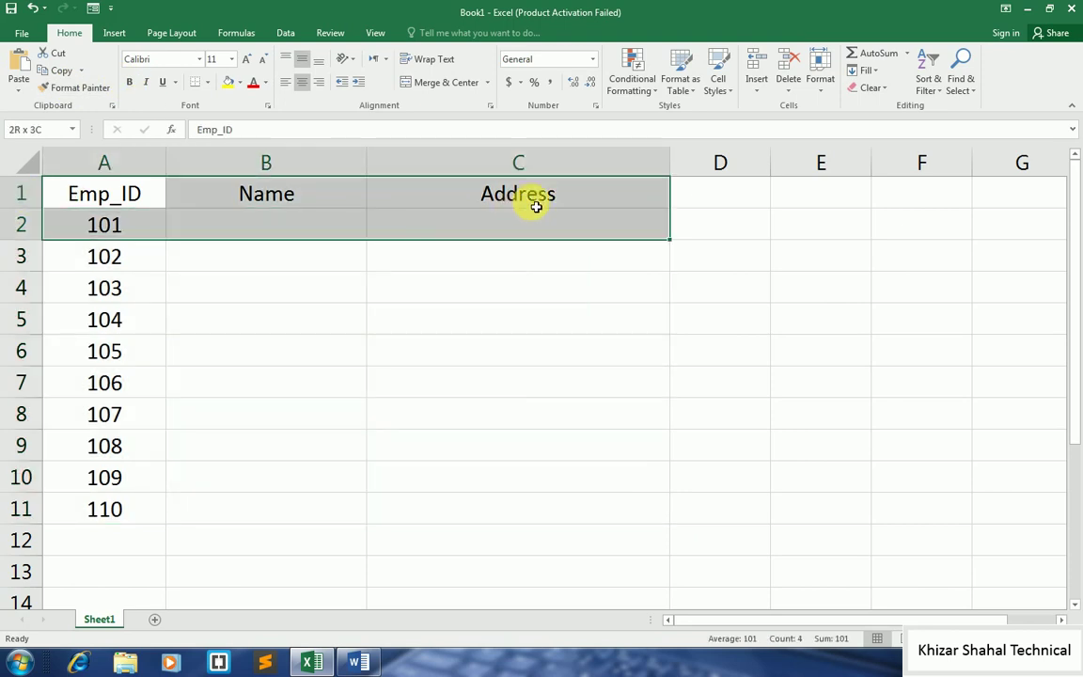
left_click(129, 82)
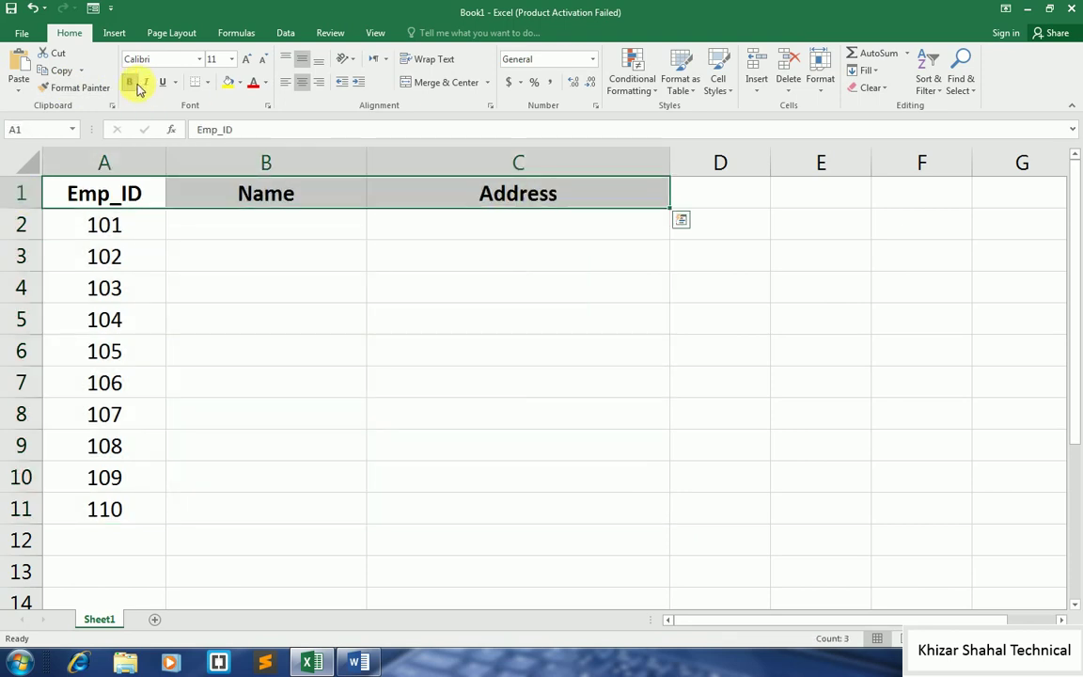
left_click(146, 82)
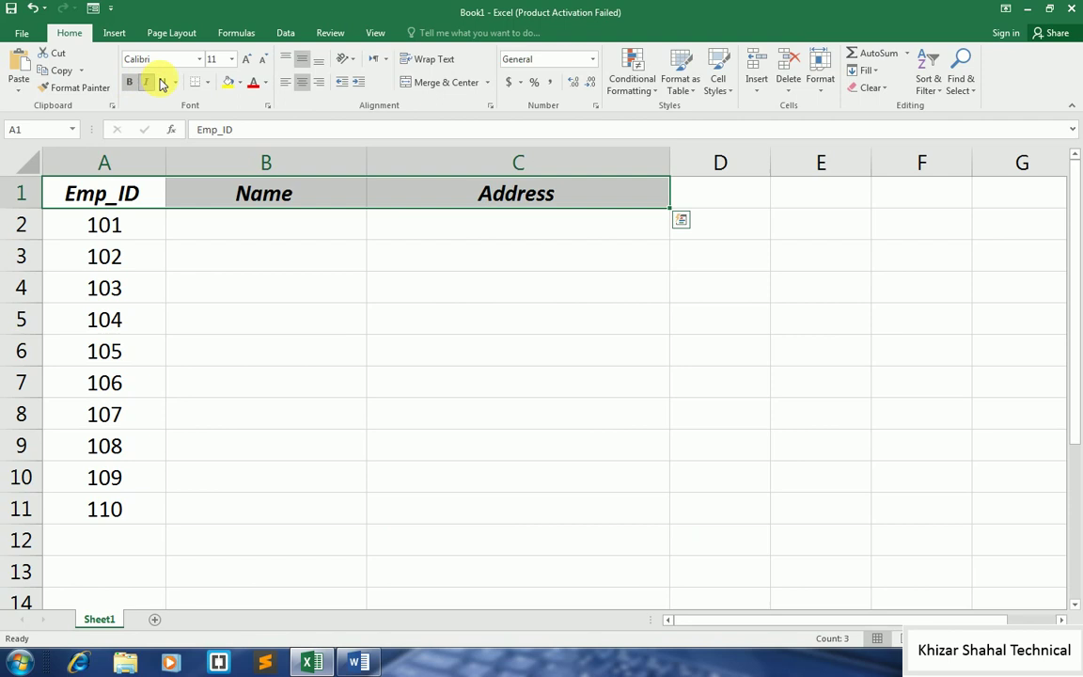
left_click(231, 59)
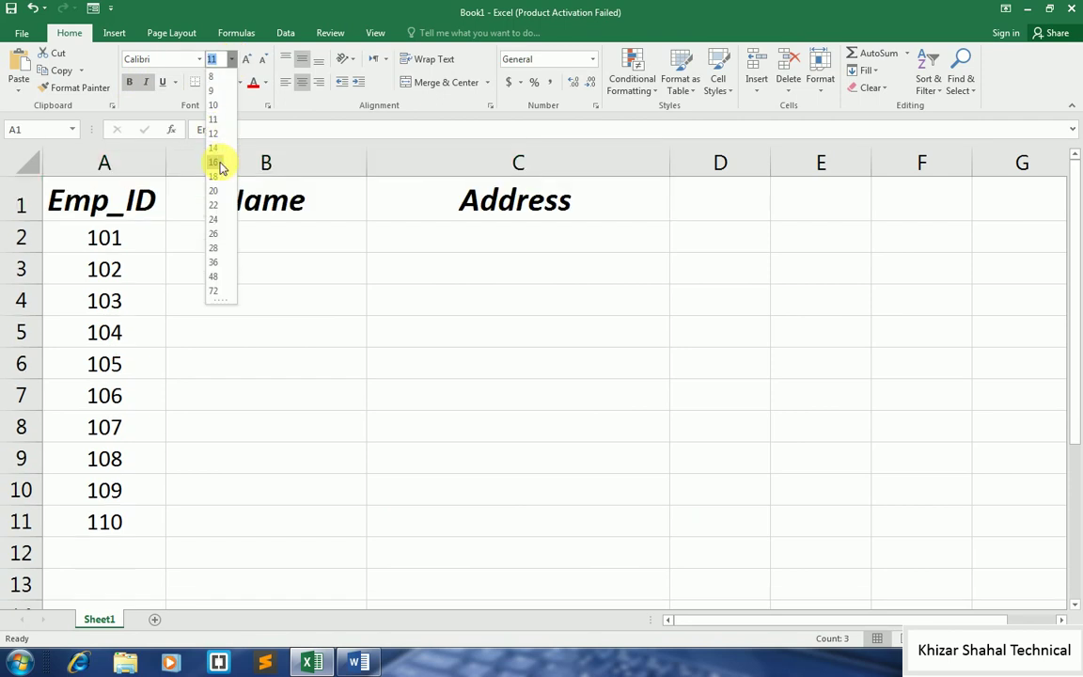
left_click(215, 140)
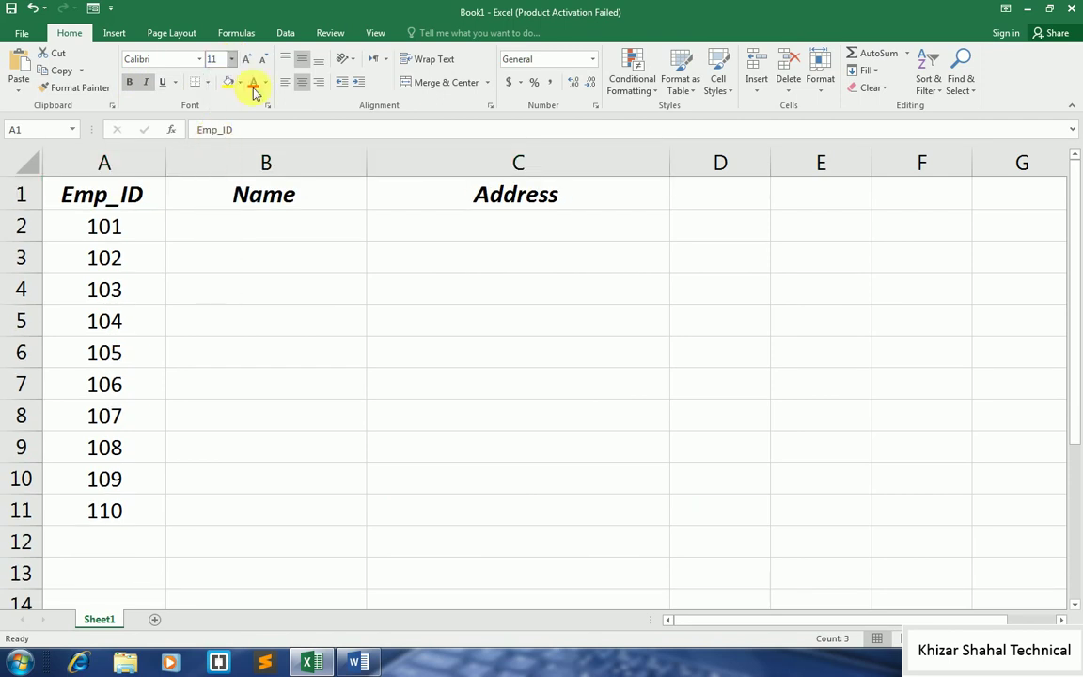
Step: Give the header row a black fill with white text
left_click(265, 83)
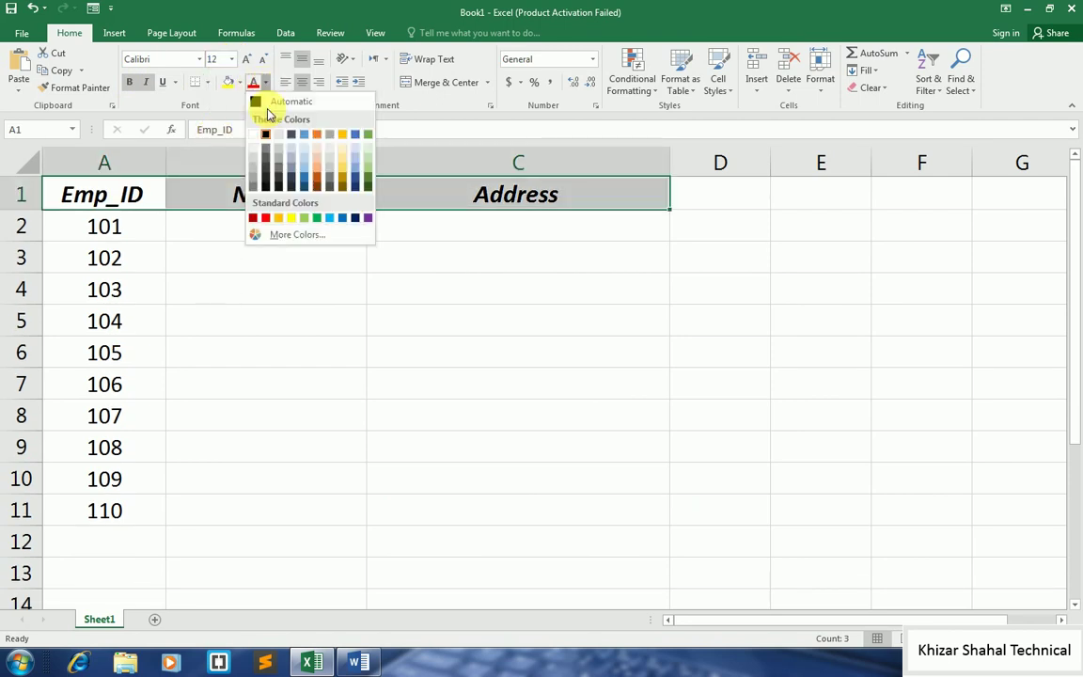
left_click(291, 135)
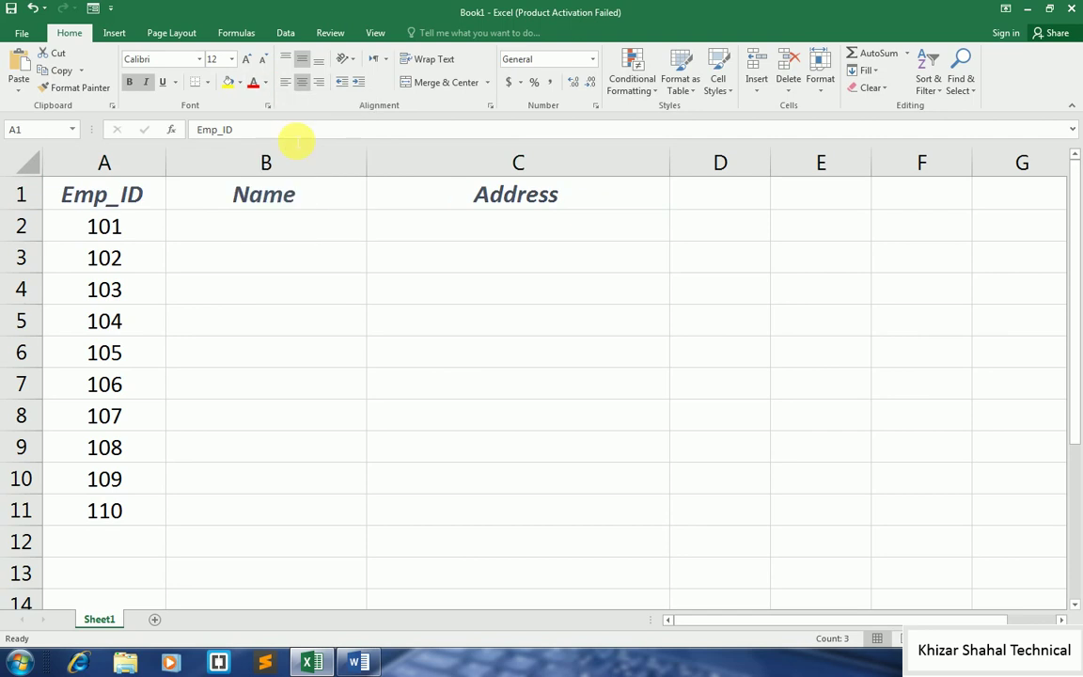
left_click(267, 83)
left_click(268, 138)
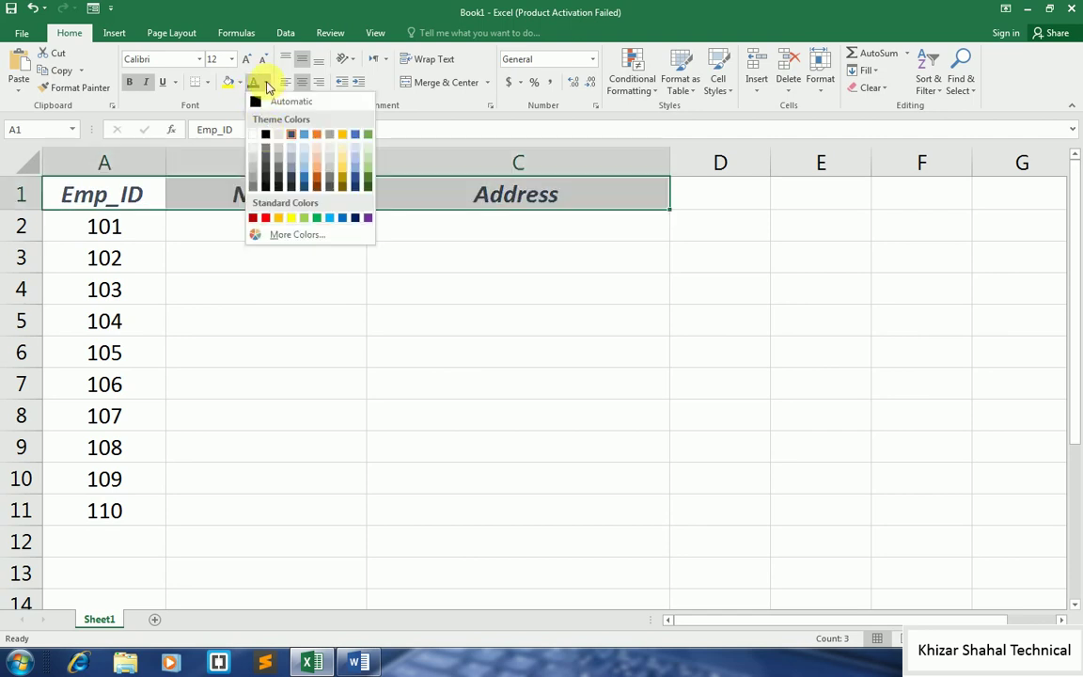
left_click(239, 83)
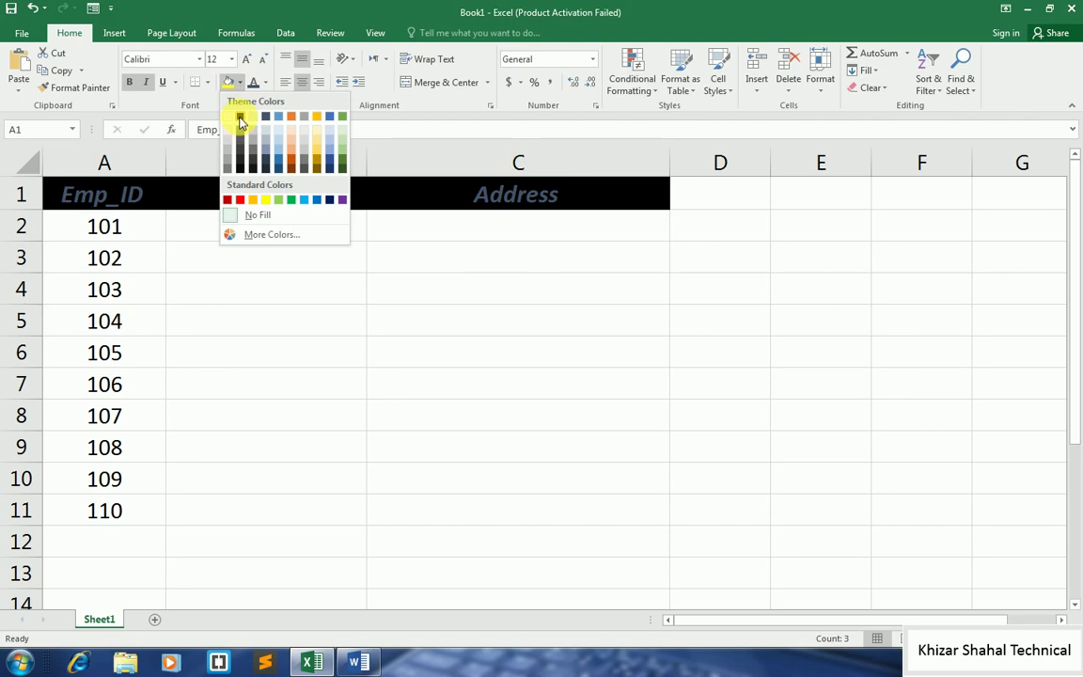
left_click(240, 115)
left_click(266, 83)
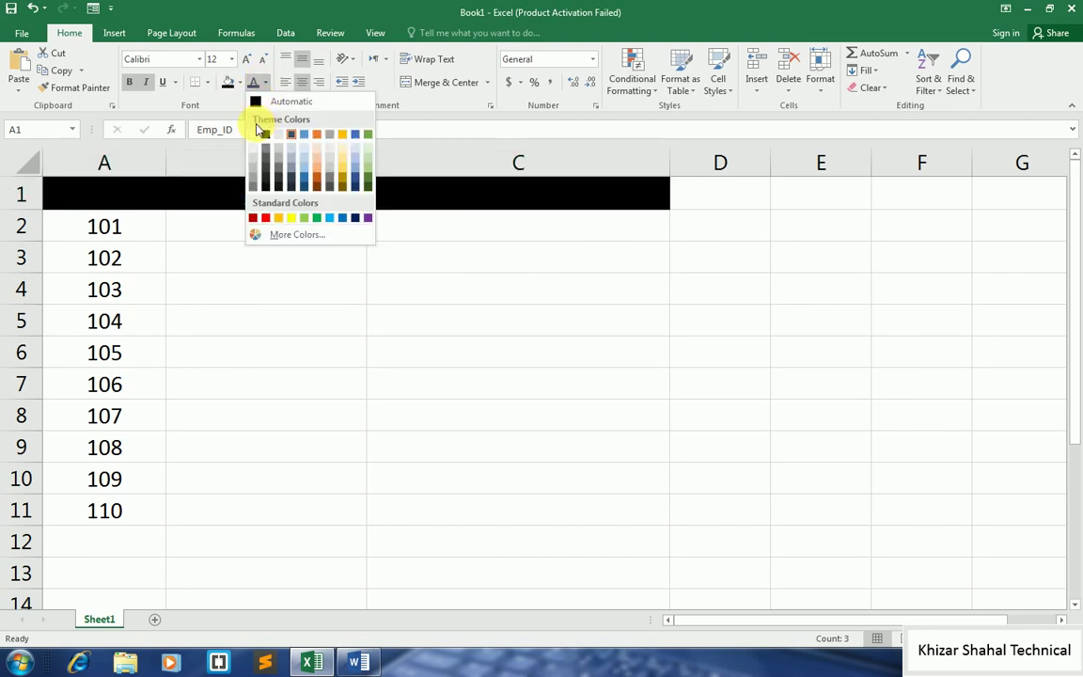
left_click(256, 138)
left_click(287, 316)
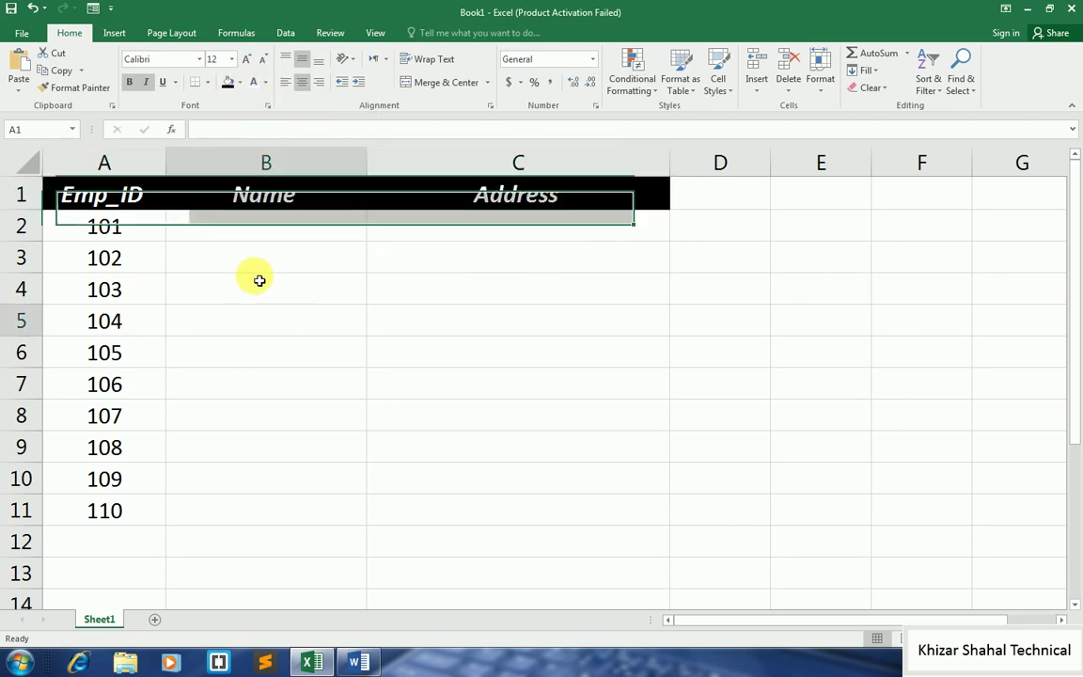
left_click(257, 229)
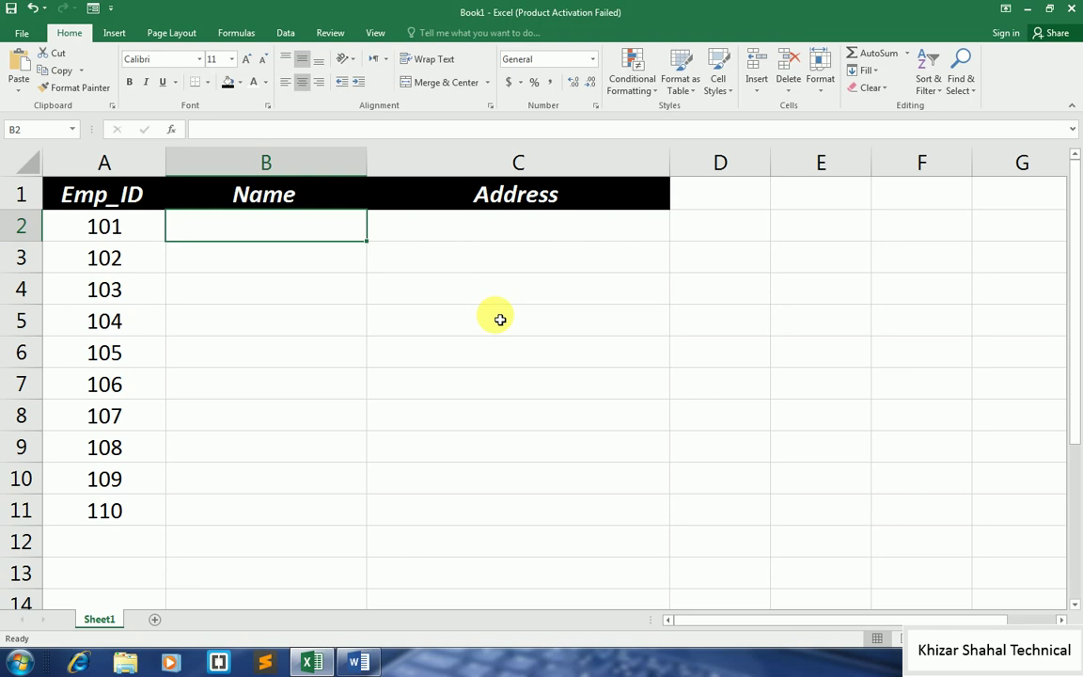
Step: Type the first five employee names into B2 through B6
type("Khizar")
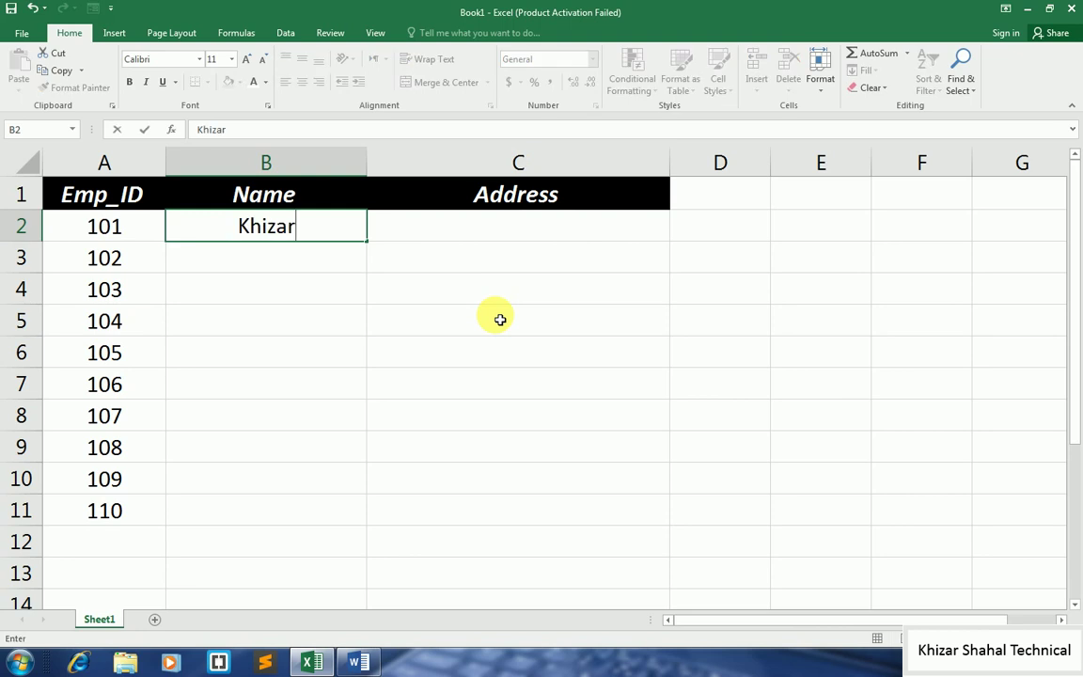
key("Return")
type("Hira")
key("Return")
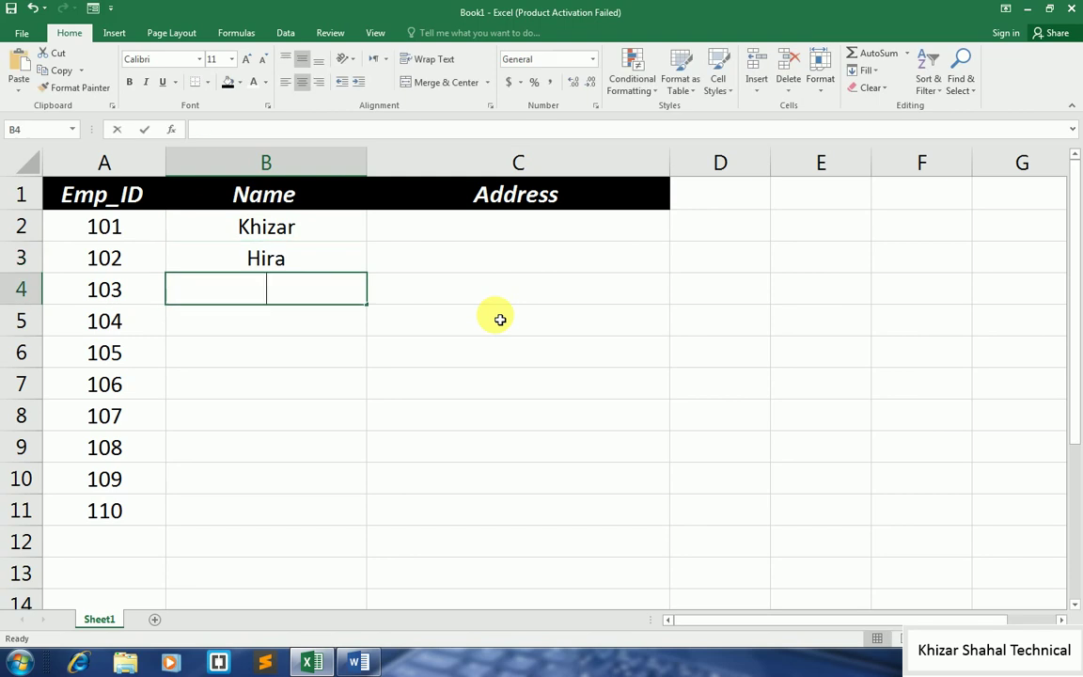
type("Mahrukh")
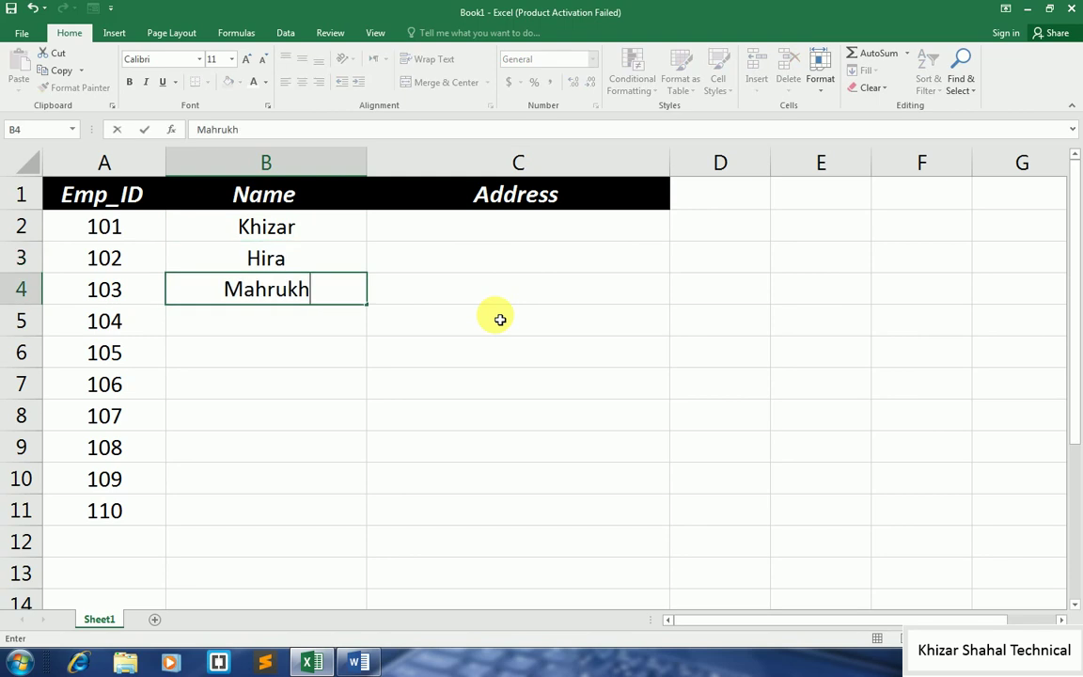
key("Return")
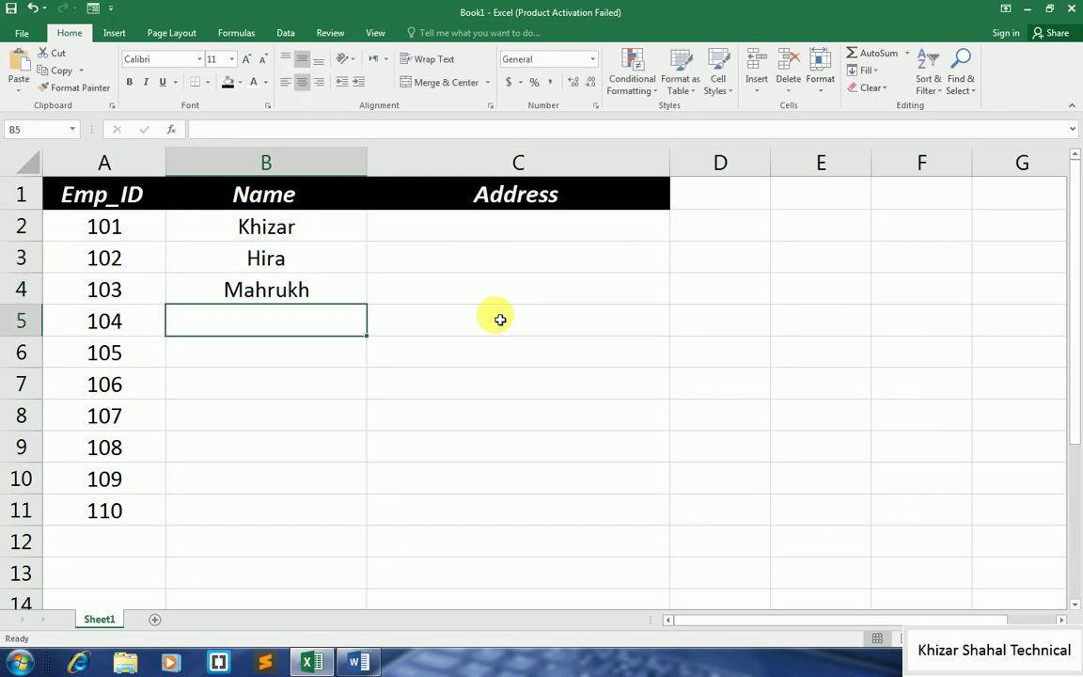
type("Ali")
key("Return")
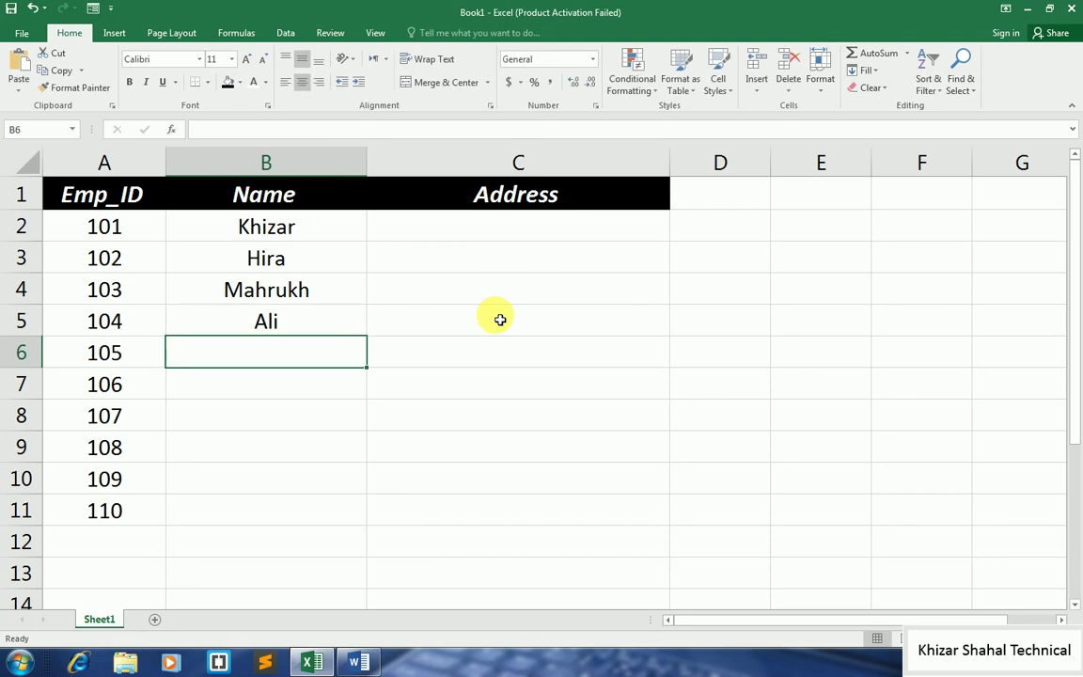
type("Talh")
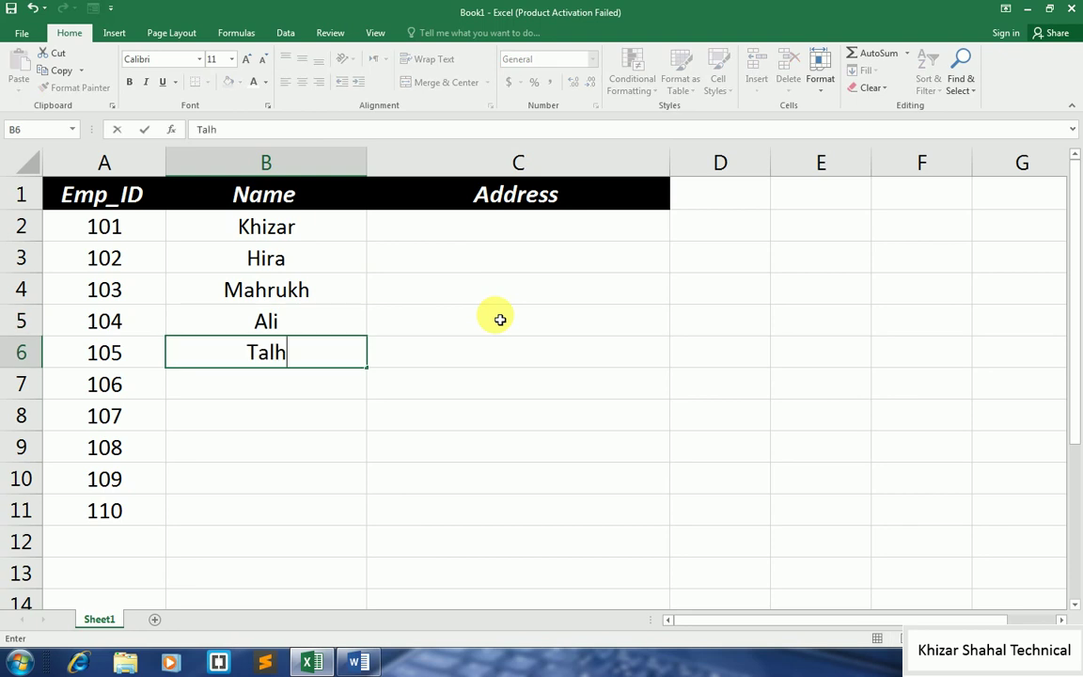
type("a")
key("Return")
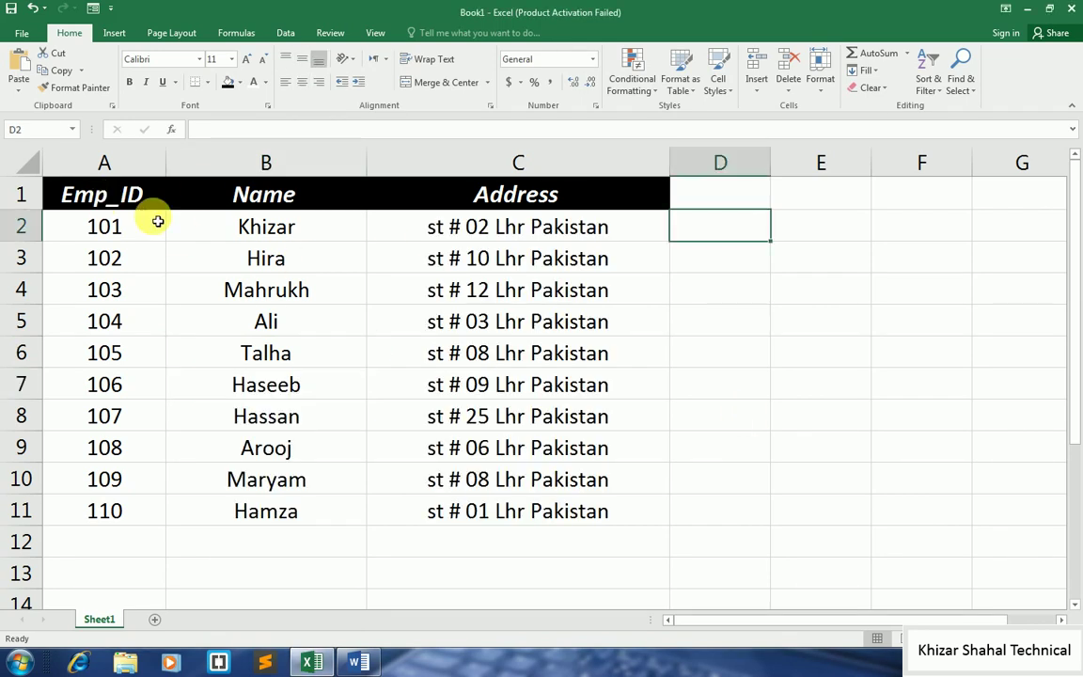
Step: Check the entries and select the employee table starting from A1
left_click(485, 439)
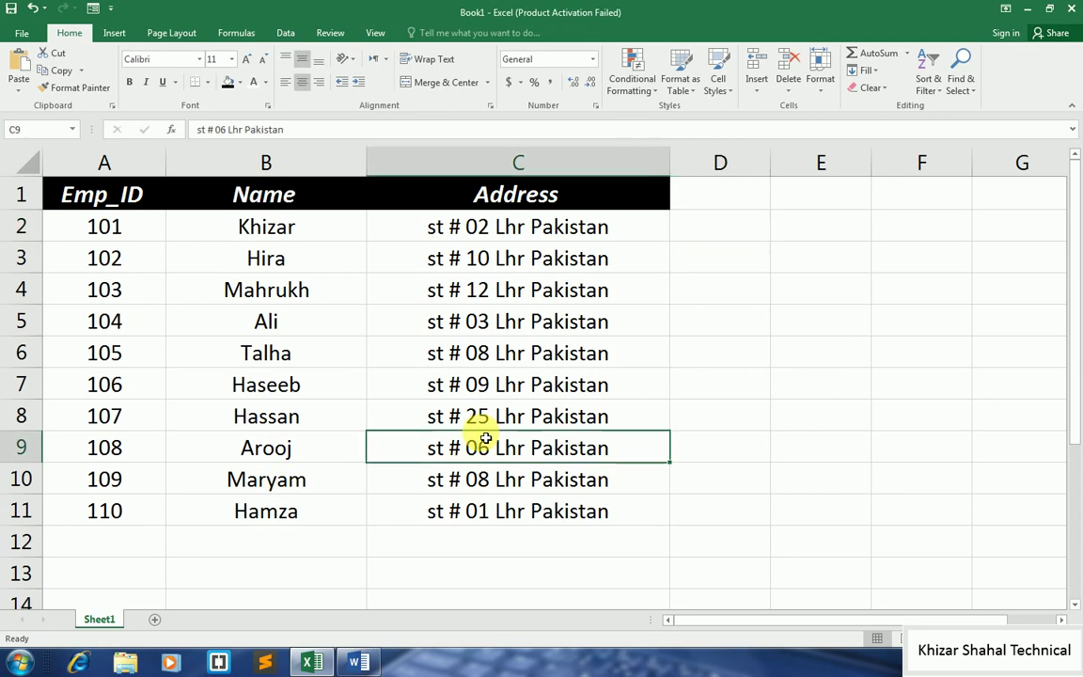
left_click(314, 289)
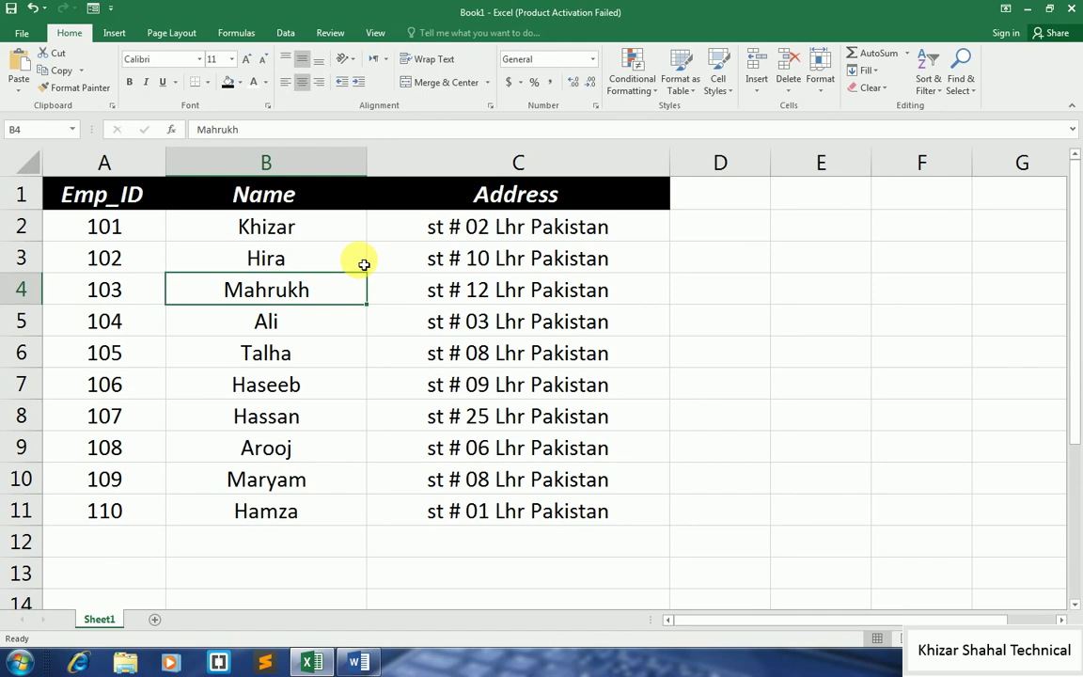
mouse_move(94, 193)
left_mouse_down()
mouse_move(467, 269)
mouse_move(533, 406)
mouse_move(553, 526)
left_mouse_up()
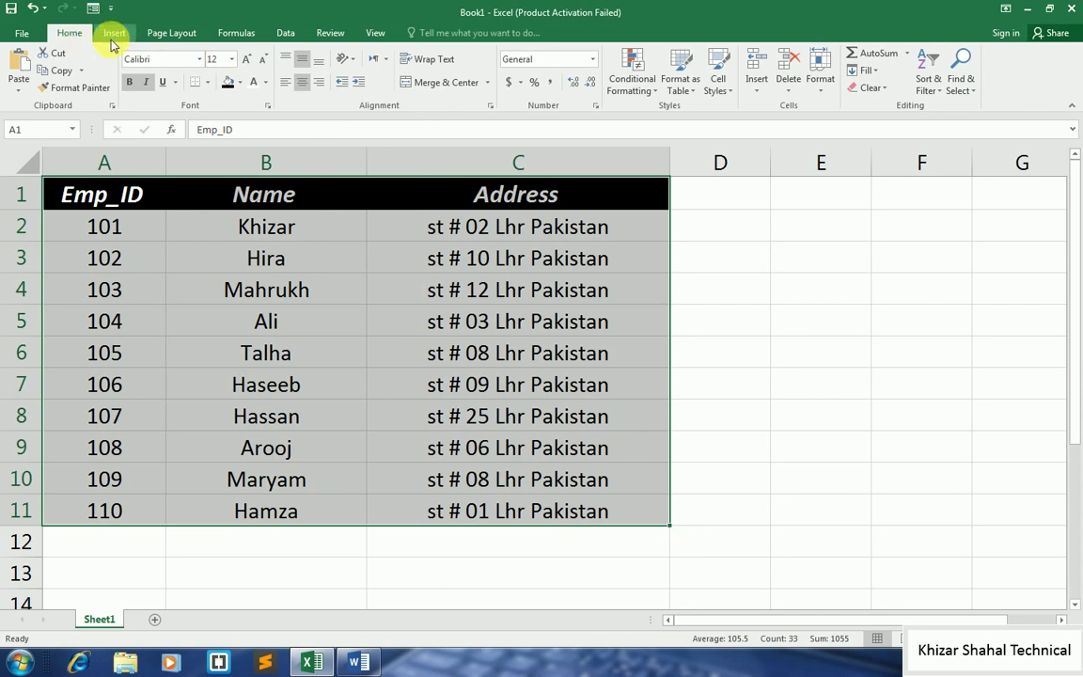
left_click(113, 33)
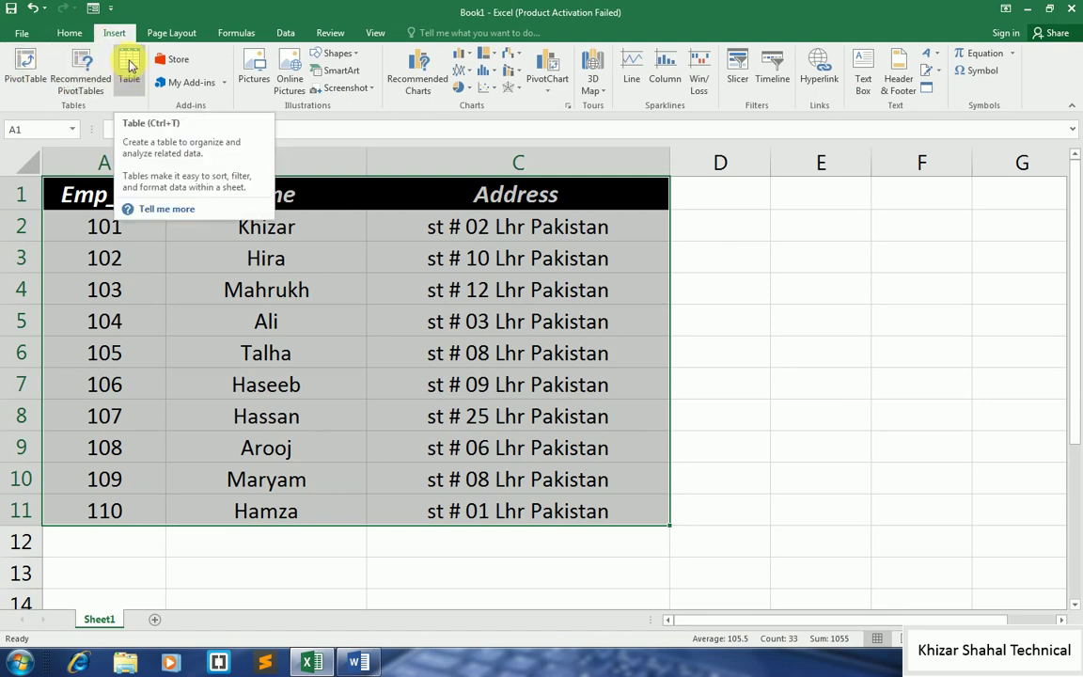
left_click(129, 65)
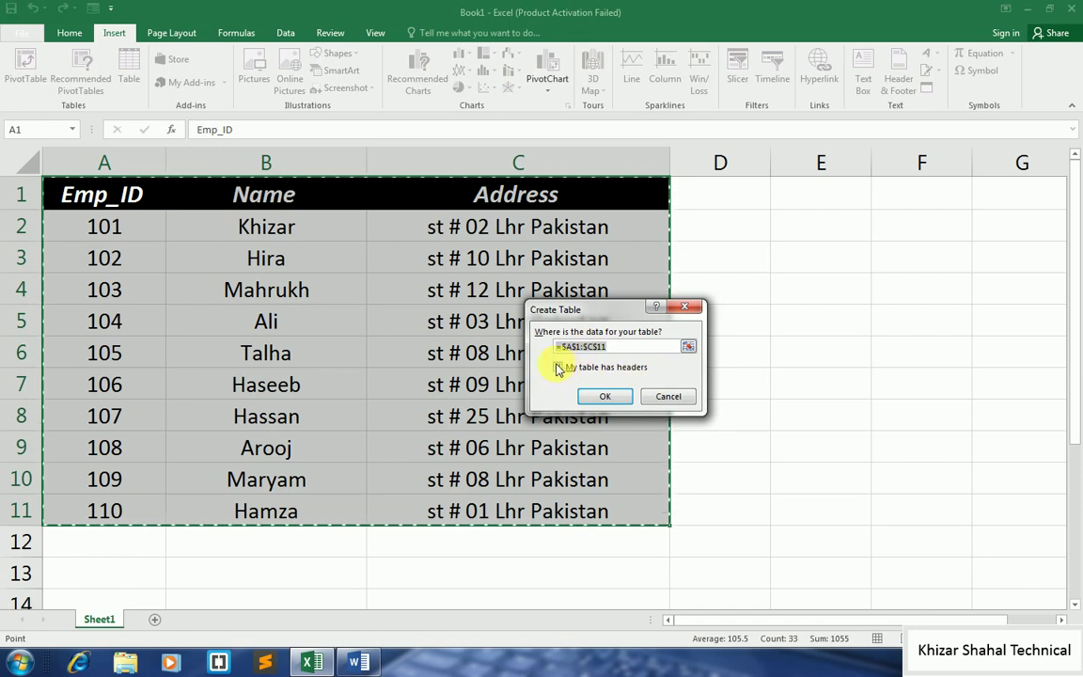
left_click(599, 398)
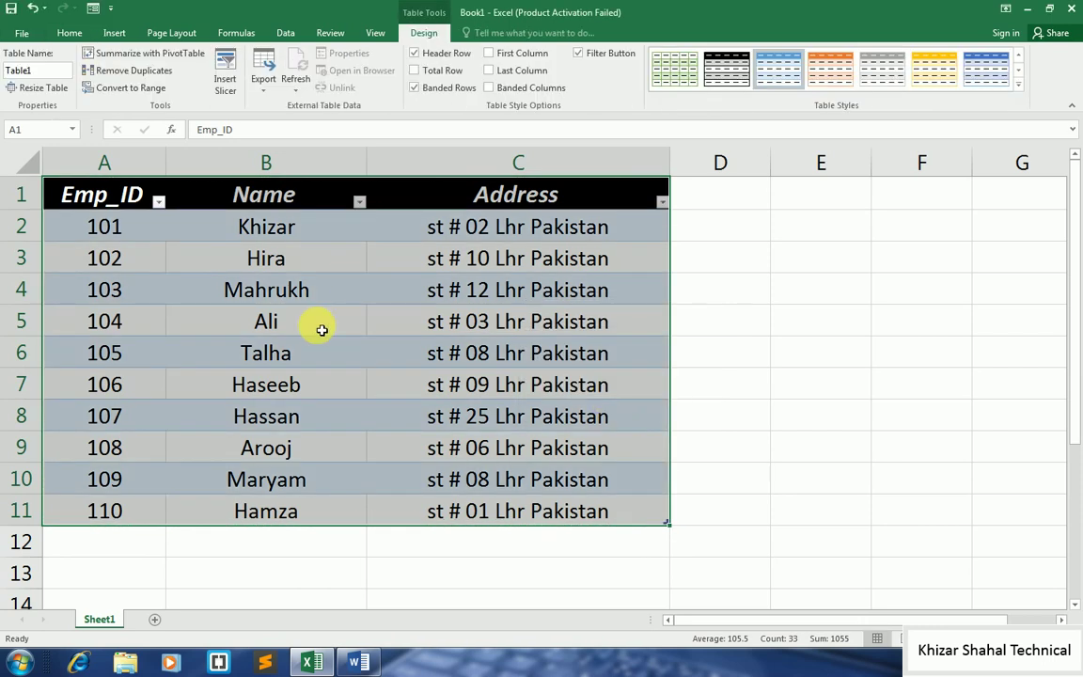
left_click(721, 346)
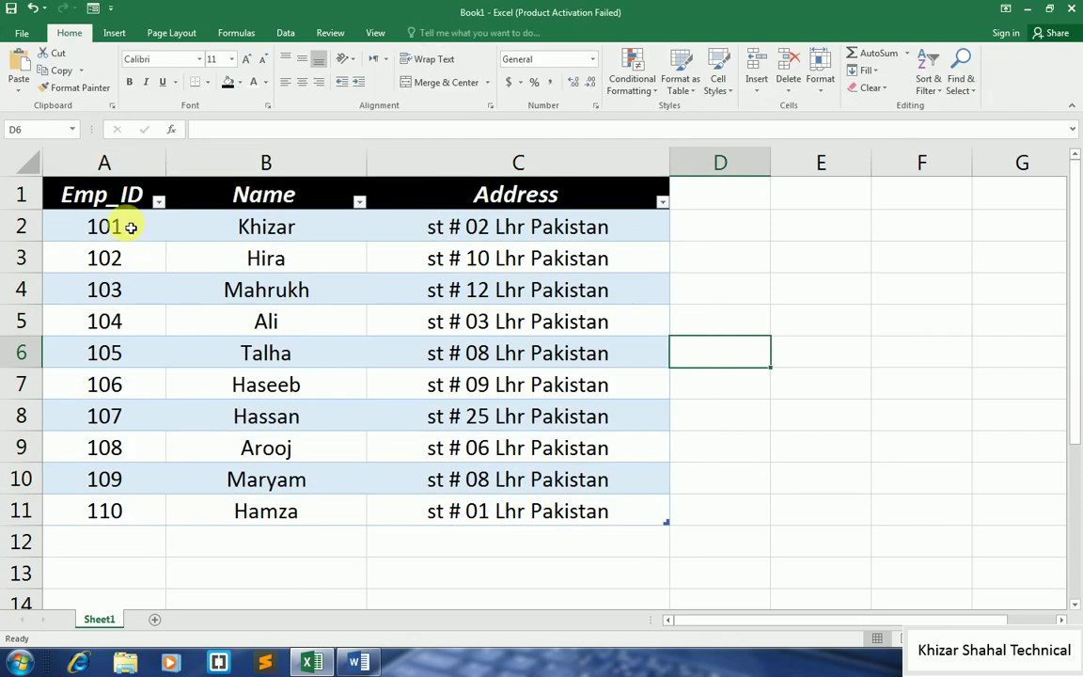
left_click(83, 194)
mouse_move(344, 241)
left_mouse_down()
mouse_move(518, 533)
mouse_move(517, 510)
left_mouse_up()
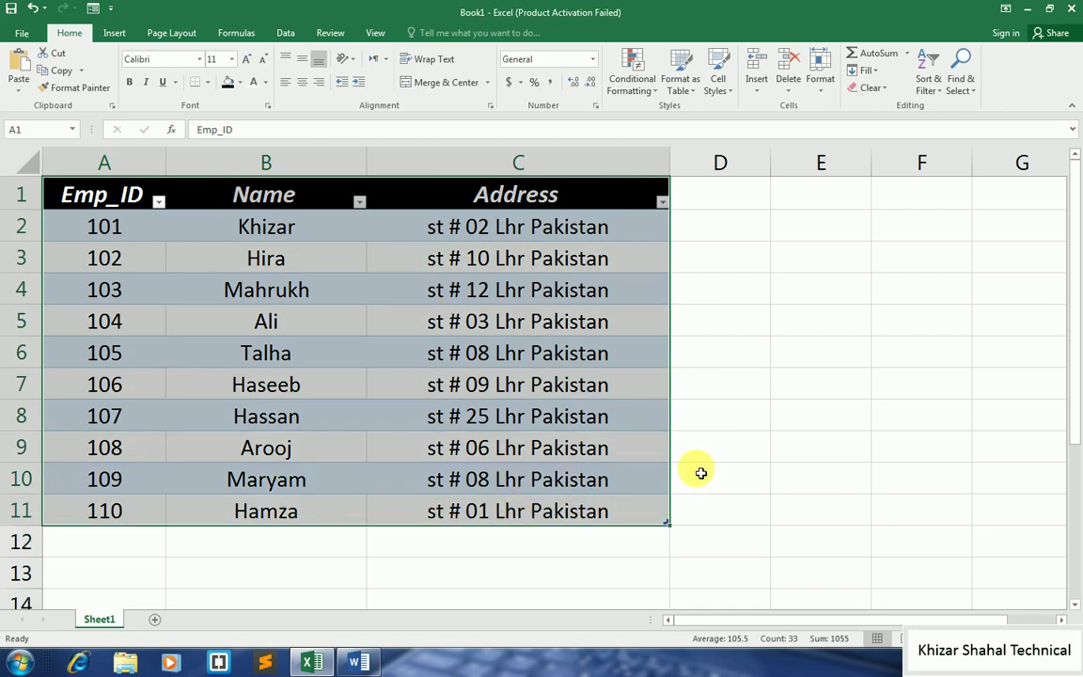
left_click(721, 448)
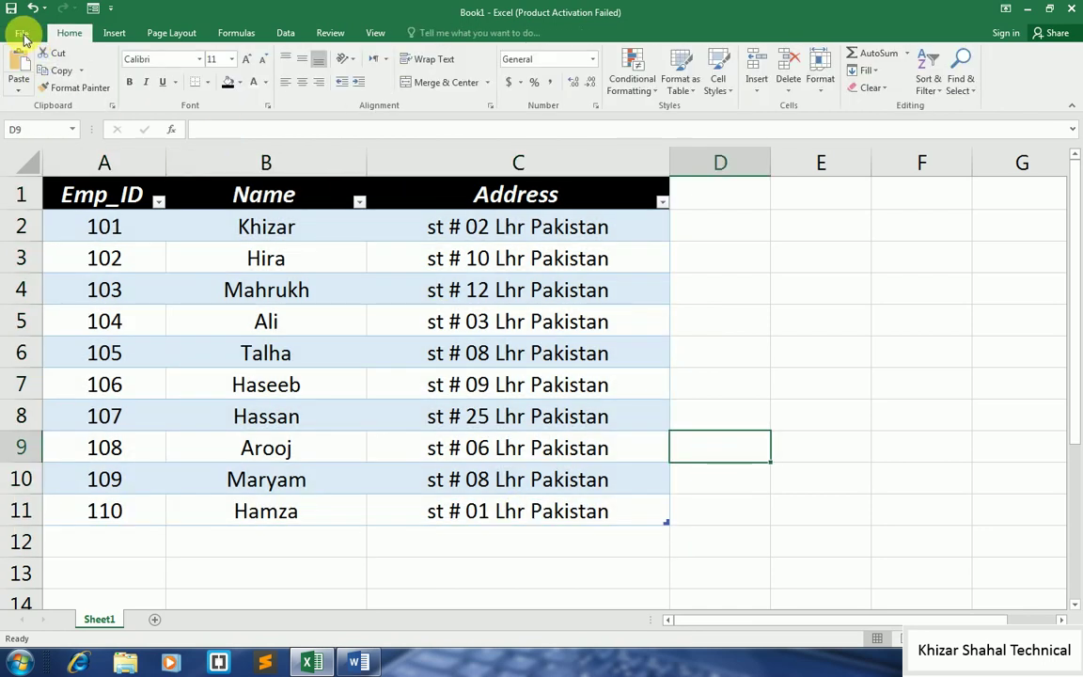
Step: Save the workbook to the Desktop as Book1
left_click(20, 33)
left_click(32, 154)
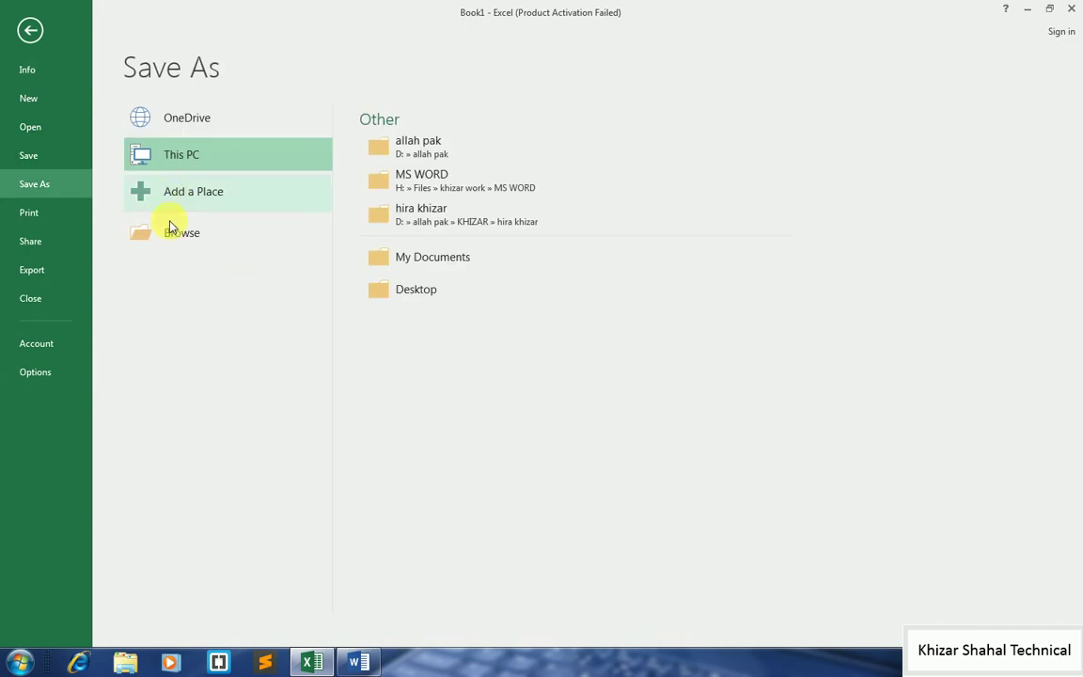
left_click(414, 289)
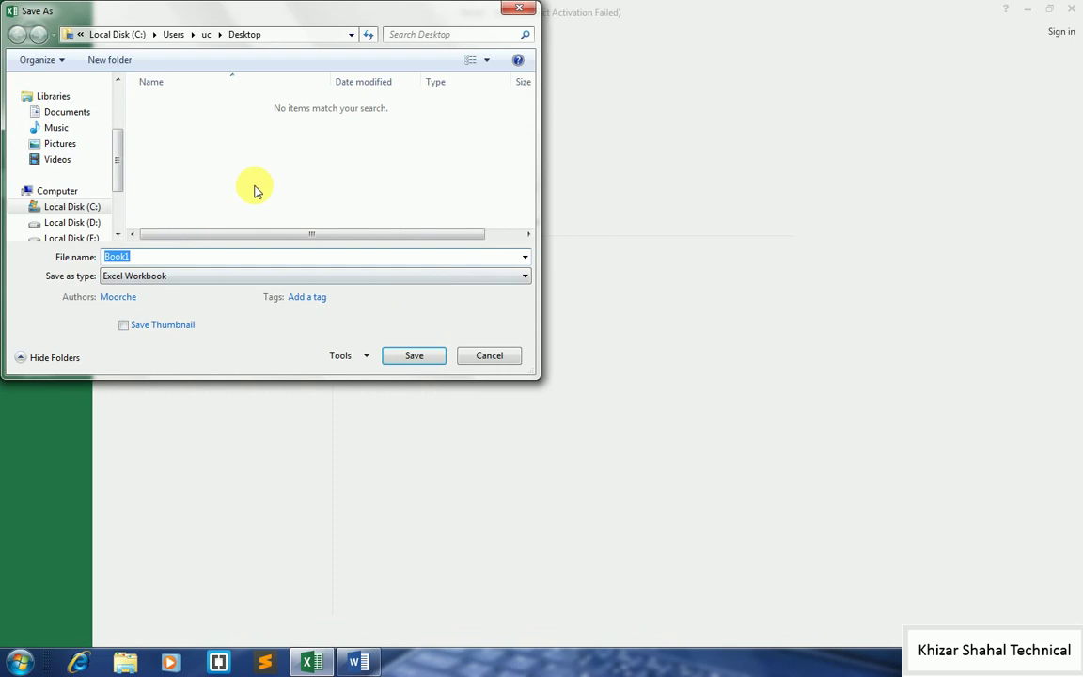
left_click(397, 358)
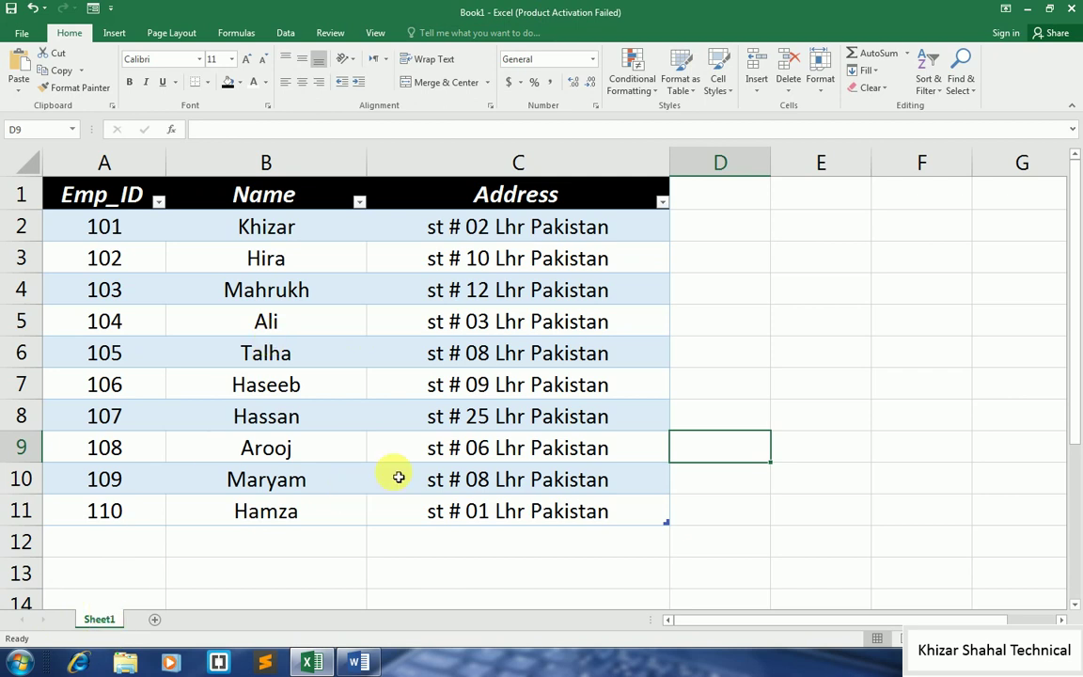
Step: Minimize Excel so the Word ID-card document is showing
right_click(99, 621)
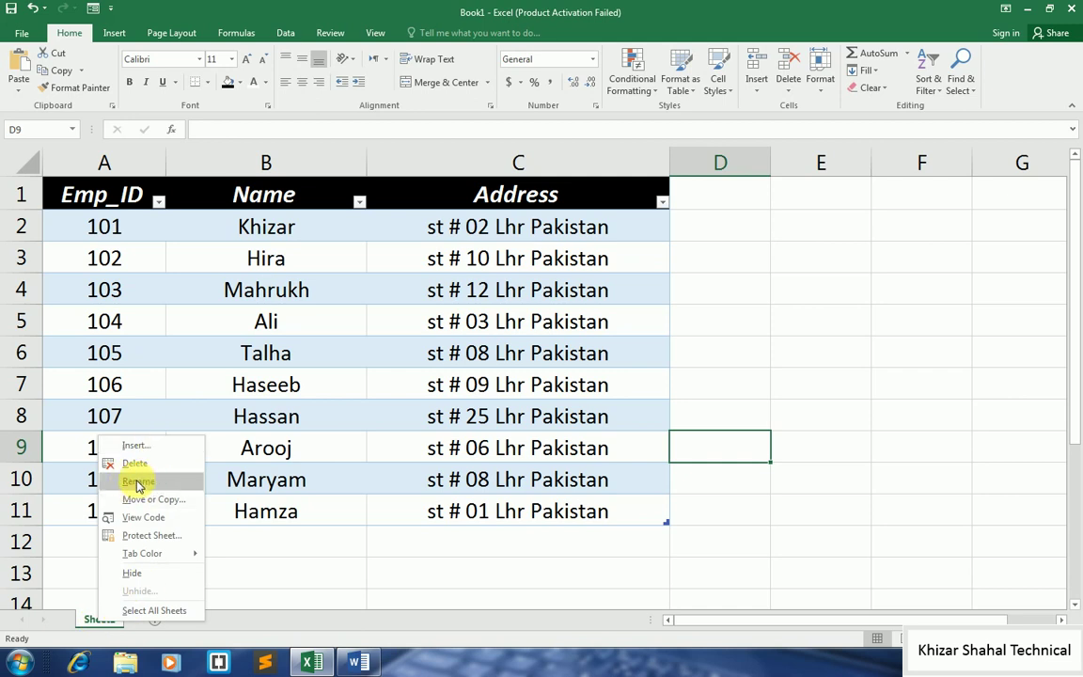
left_click(281, 550)
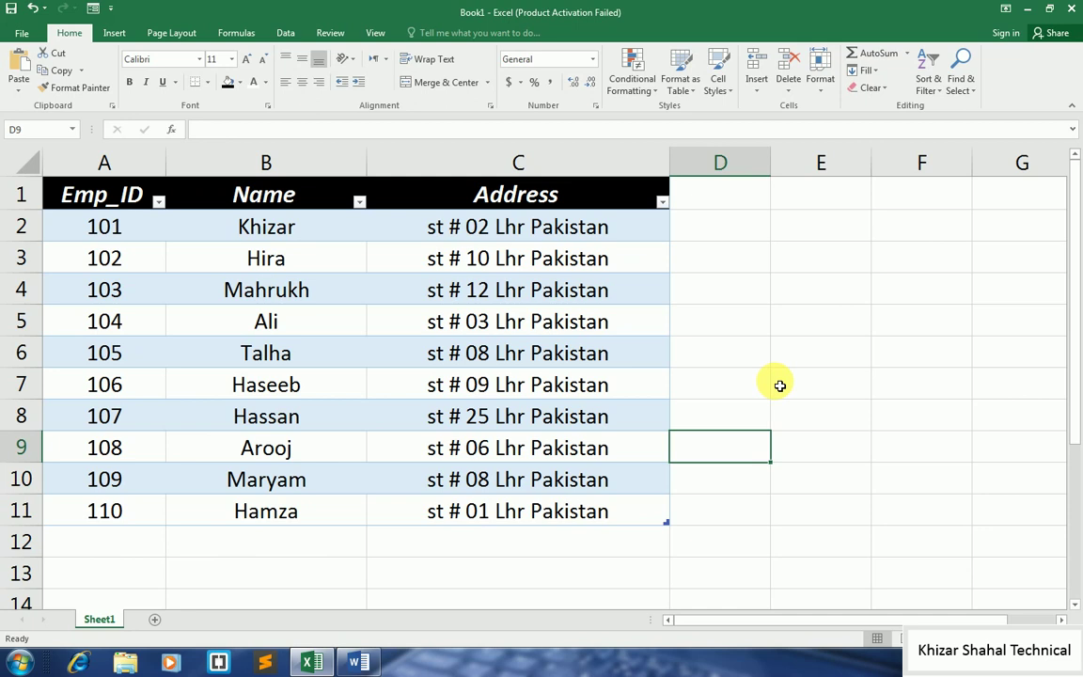
left_click(1030, 9)
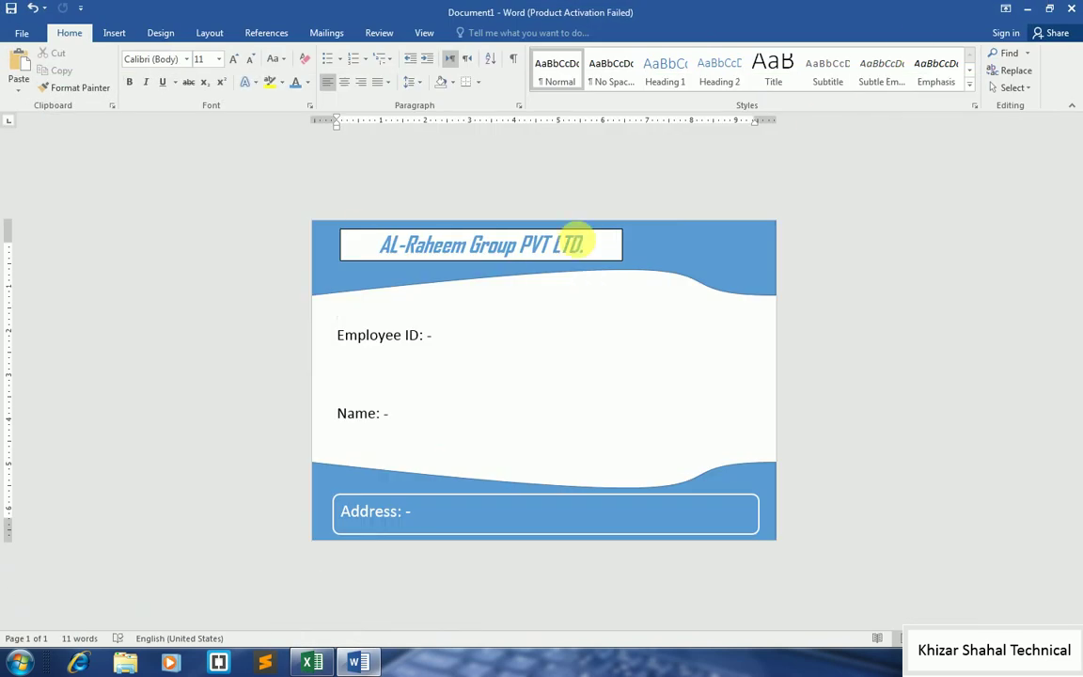
left_click(313, 661)
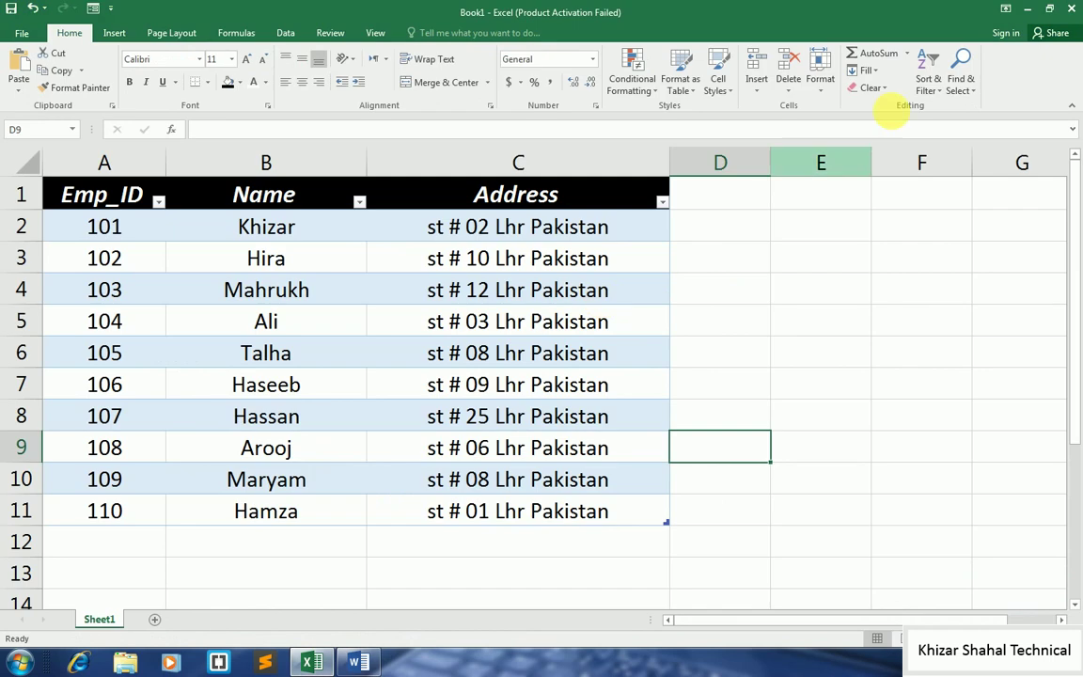
left_click(1029, 8)
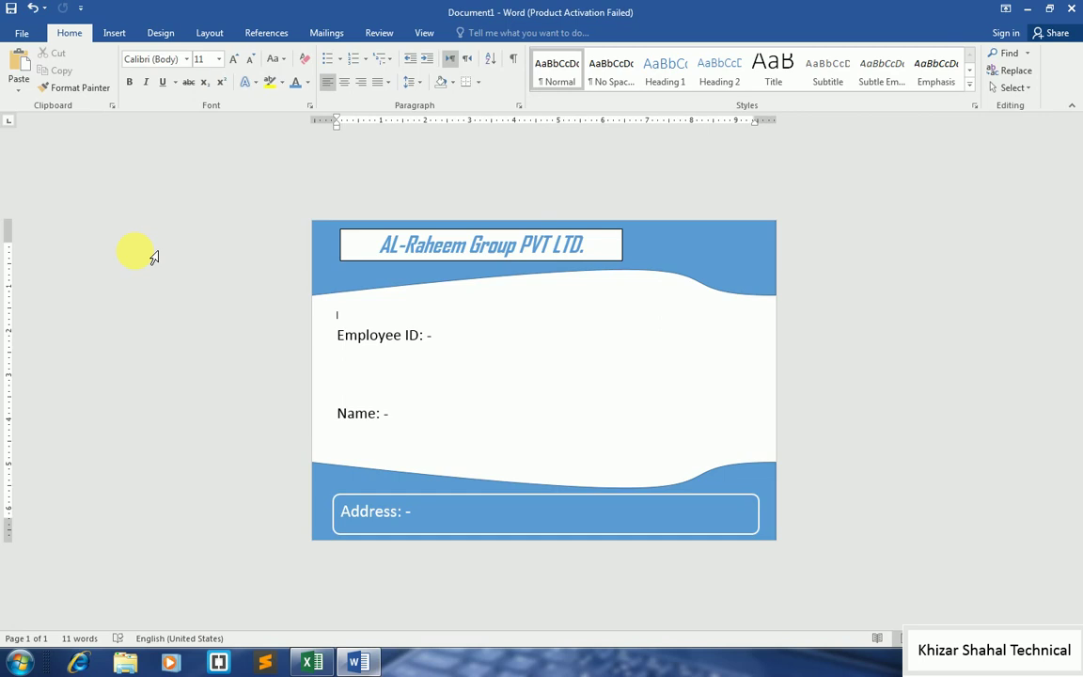
Step: Turn on Magnifier and bring up Word's Mailings tools
key("super+plus")
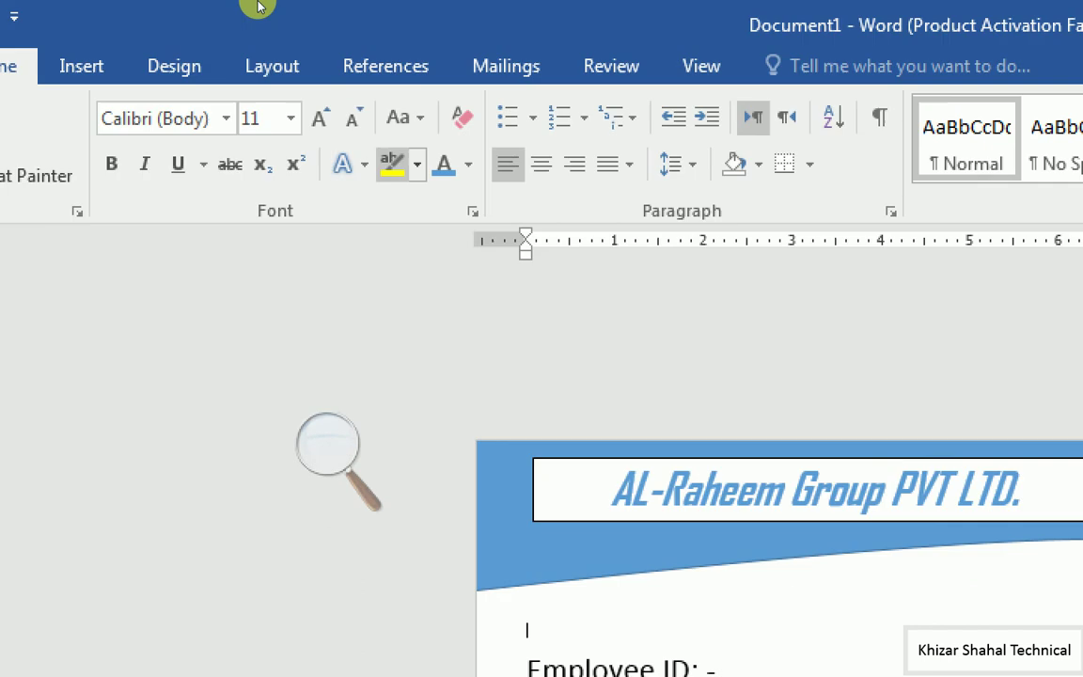
left_click(506, 66)
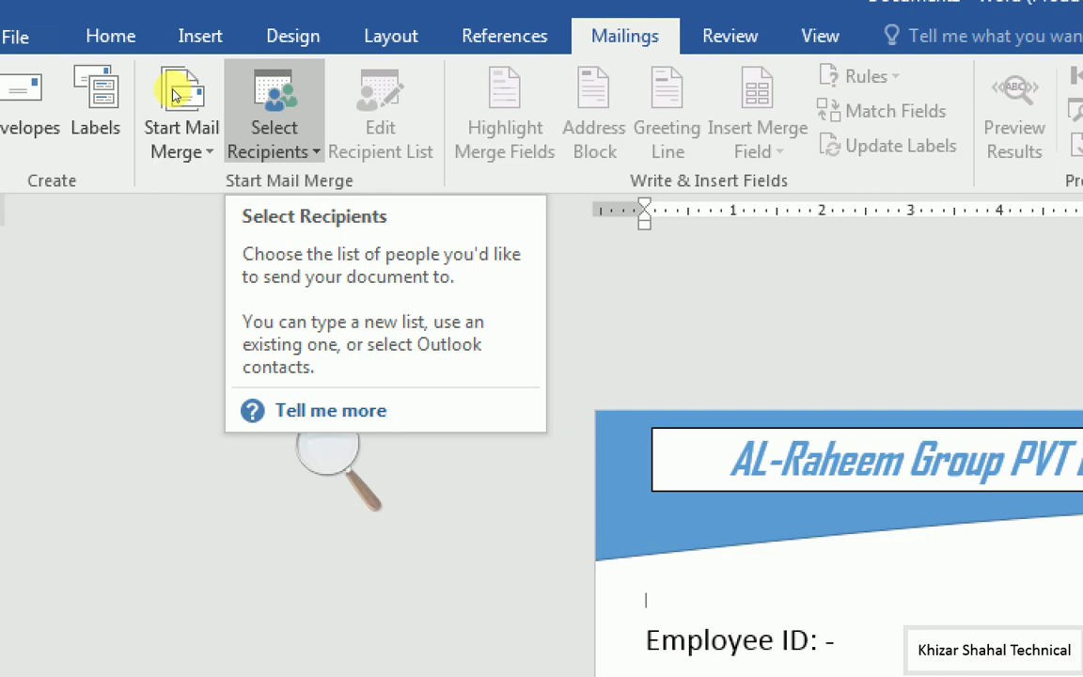
Step: Use Sheet1$ of the Desktop workbook Book1 as the existing recipient list
left_click(274, 122)
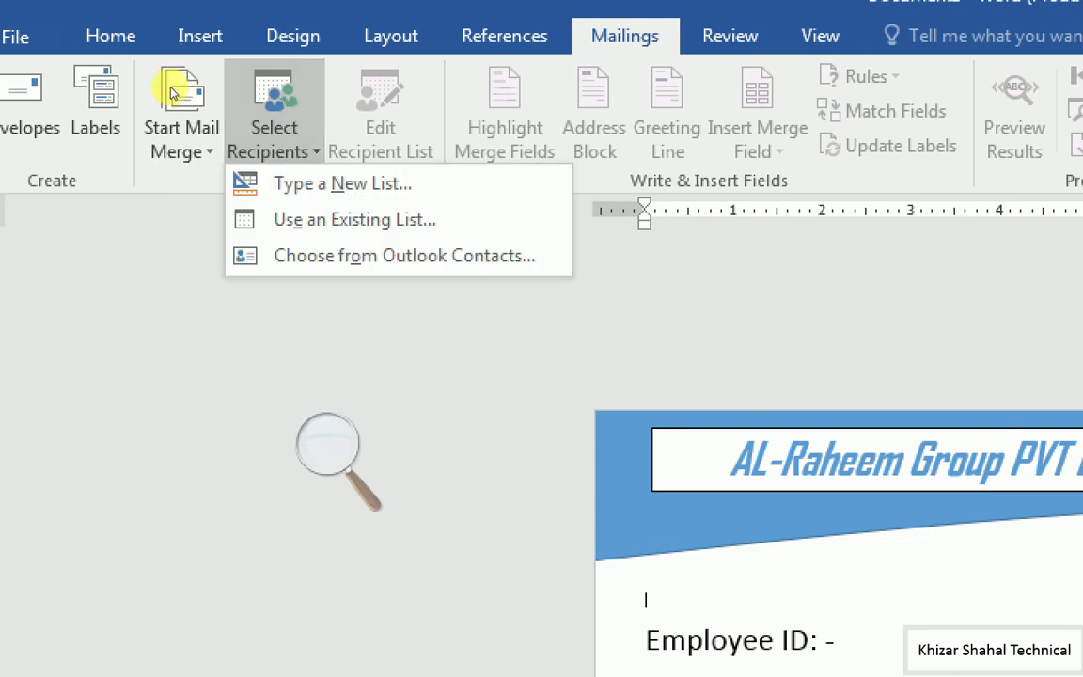
key("Down")
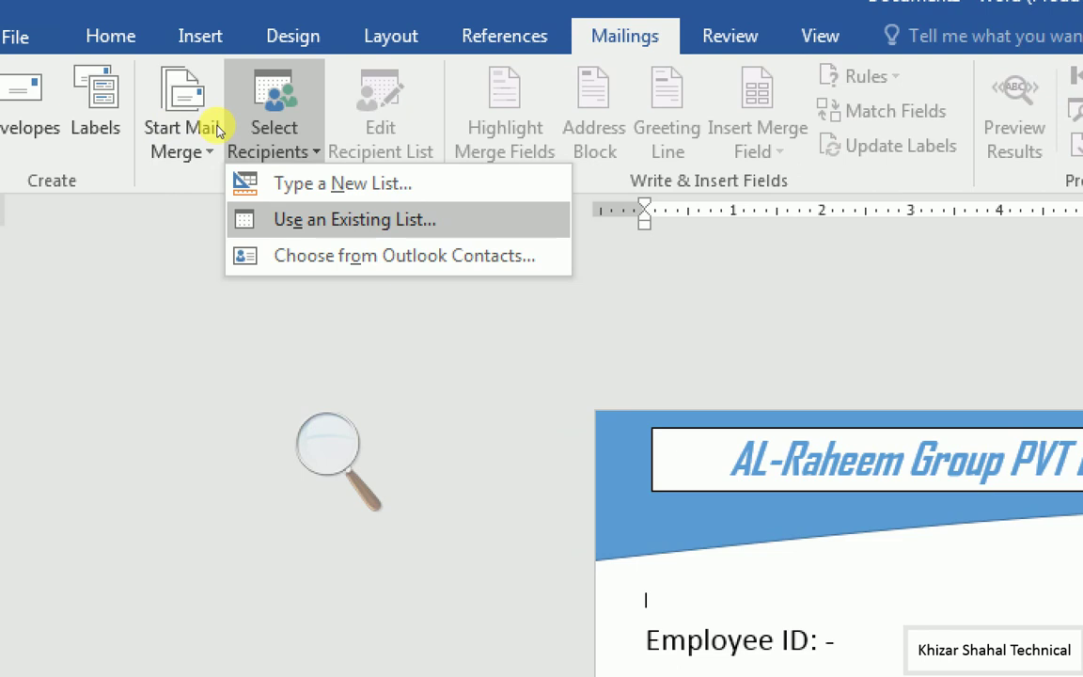
key("Up")
key("Down")
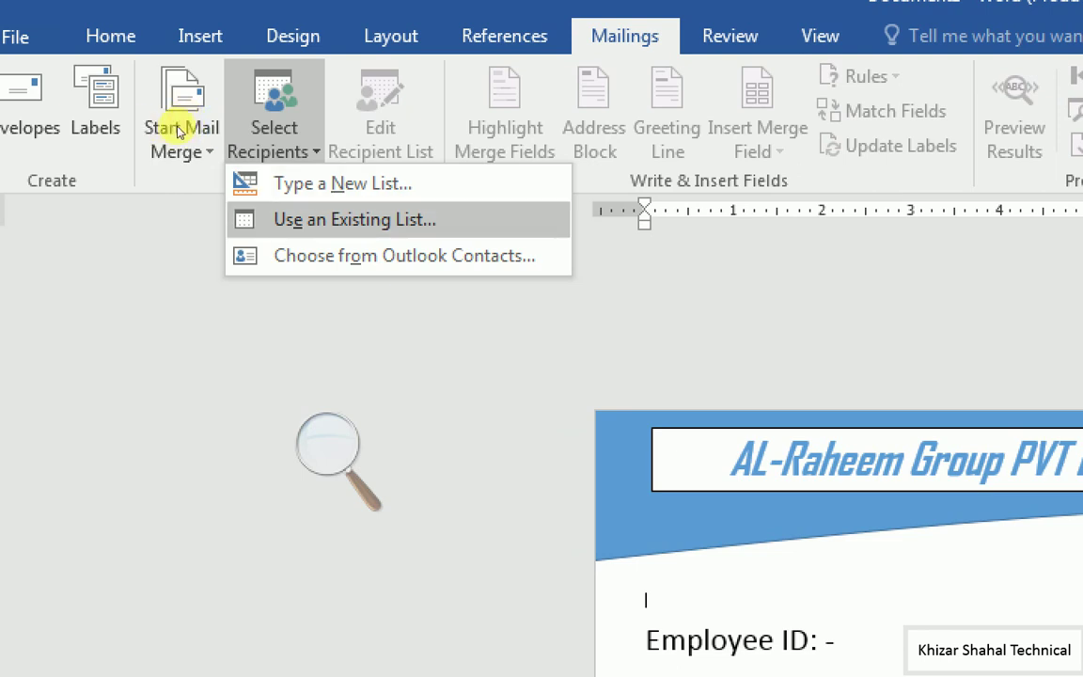
left_click(189, 127)
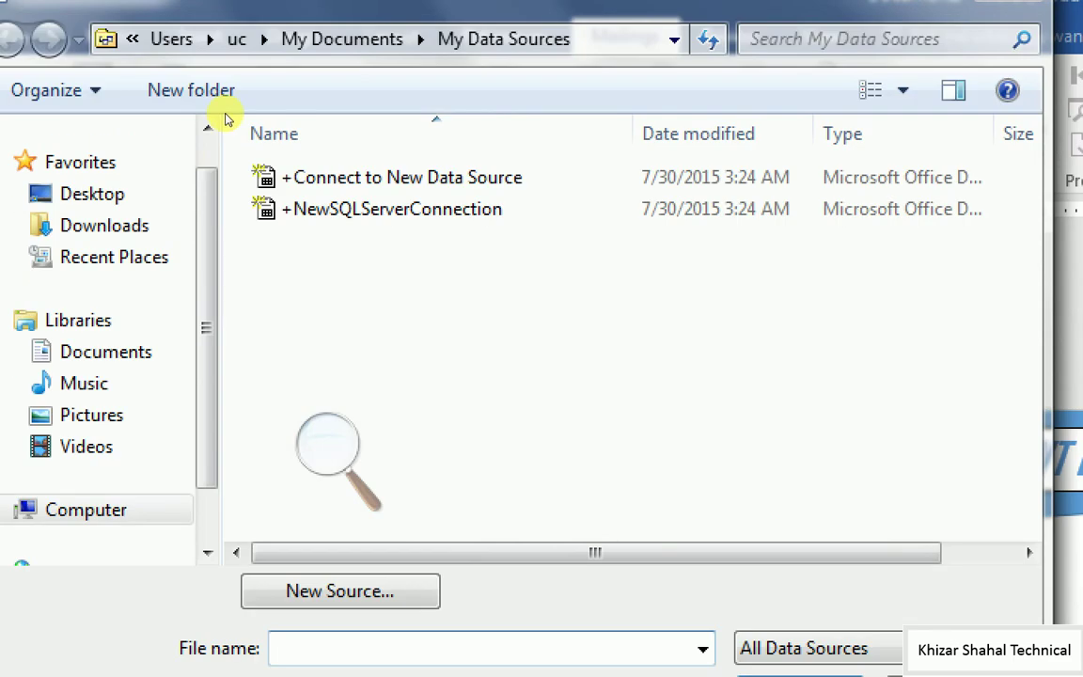
scroll(188, 131, "down", 2)
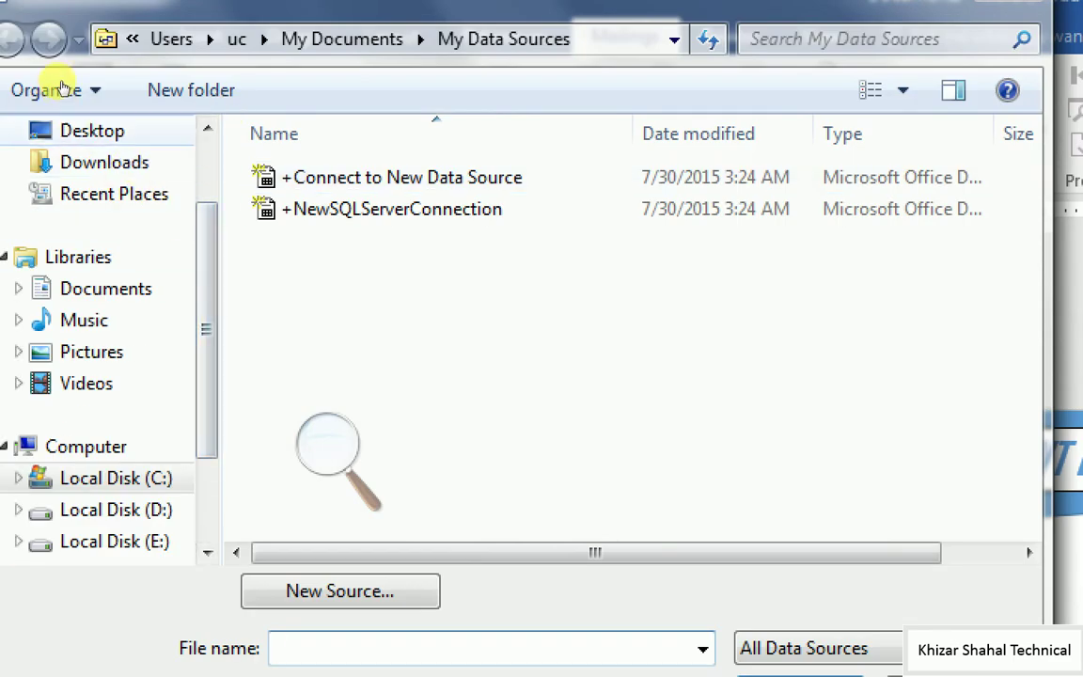
left_click(66, 127)
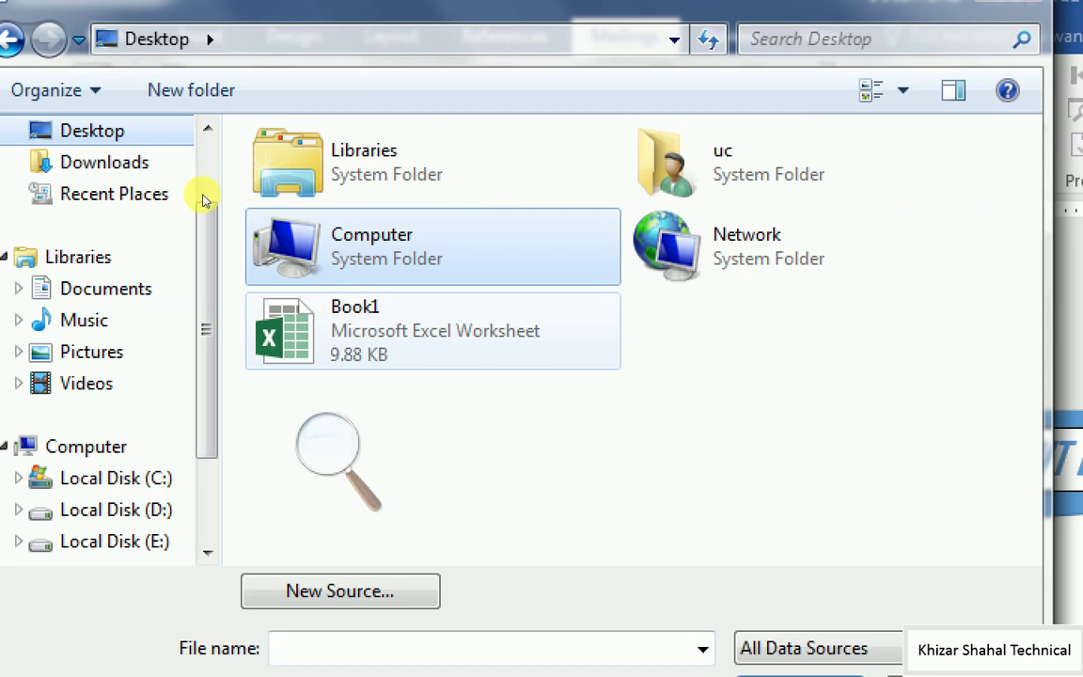
key("Down")
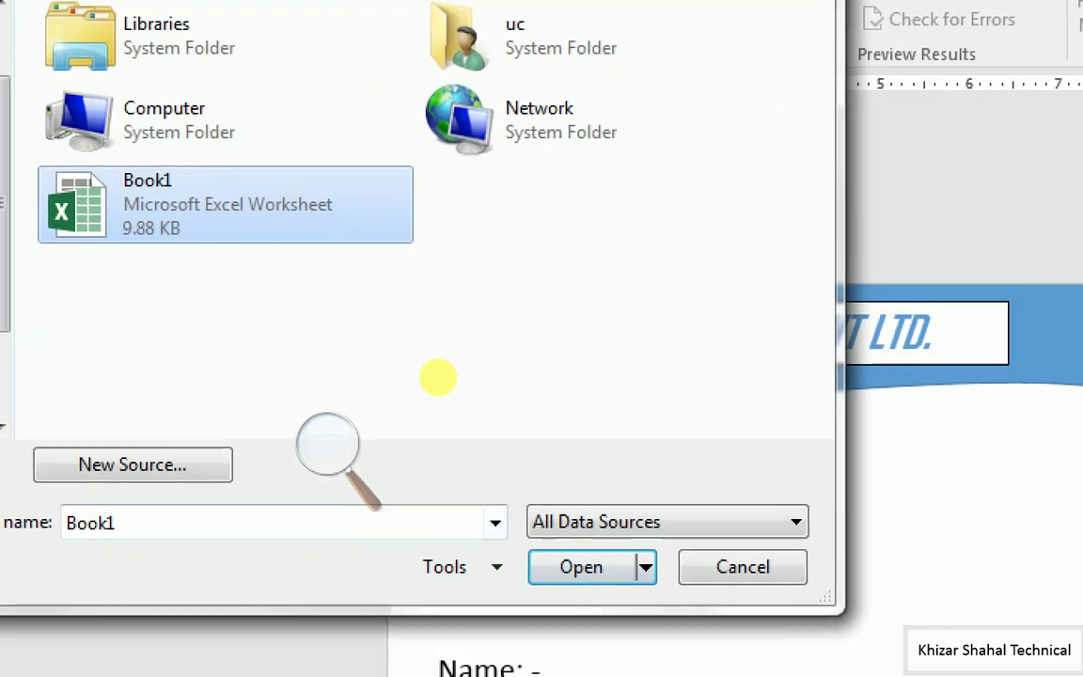
key("Return")
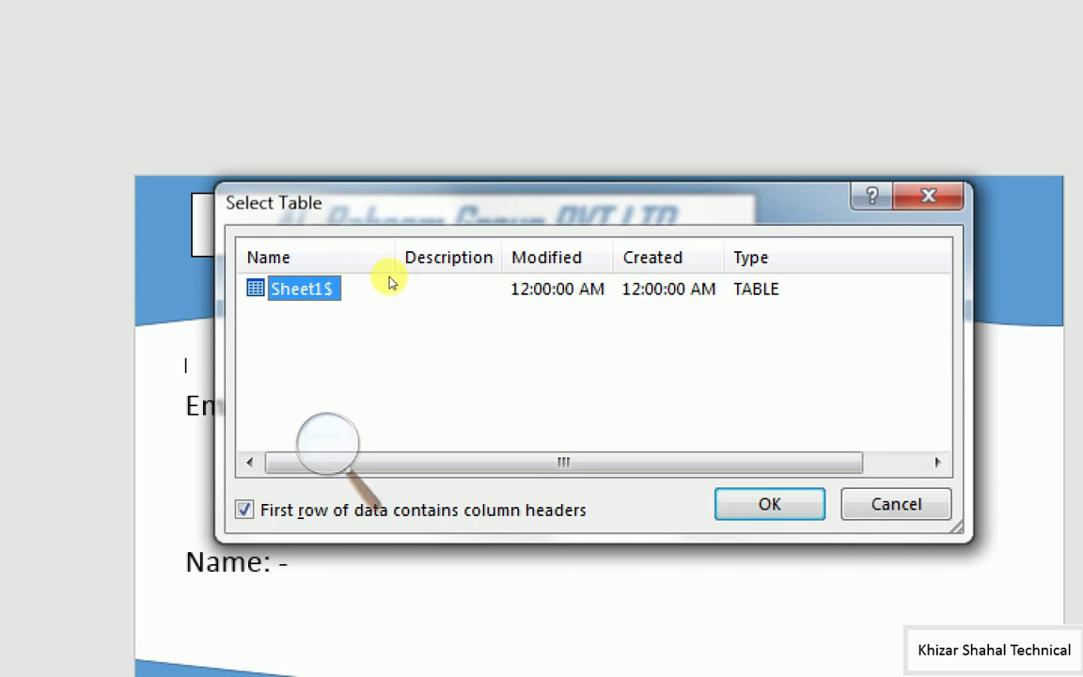
key("Return")
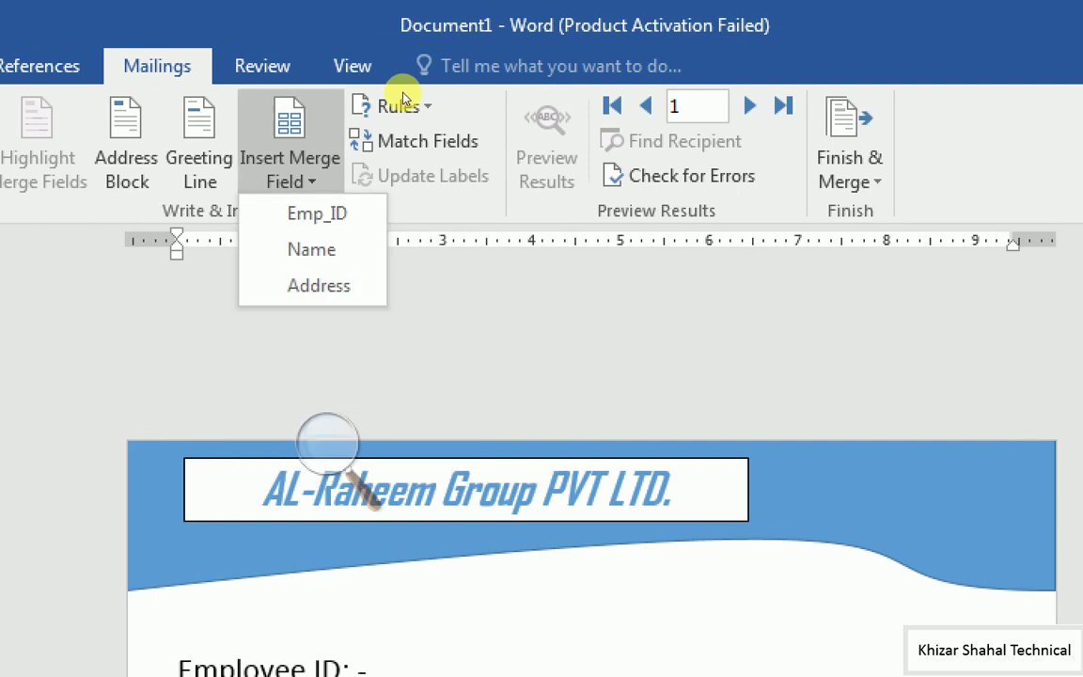
Step: Insert the «Emp_ID» merge field after the Employee ID label
key("Down")
key("Down")
key("Down")
key("Up")
key("Up")
key("Up")
key("Up")
key("Up")
key("Up")
key("Up")
key("Up")
key("Down")
key("Down")
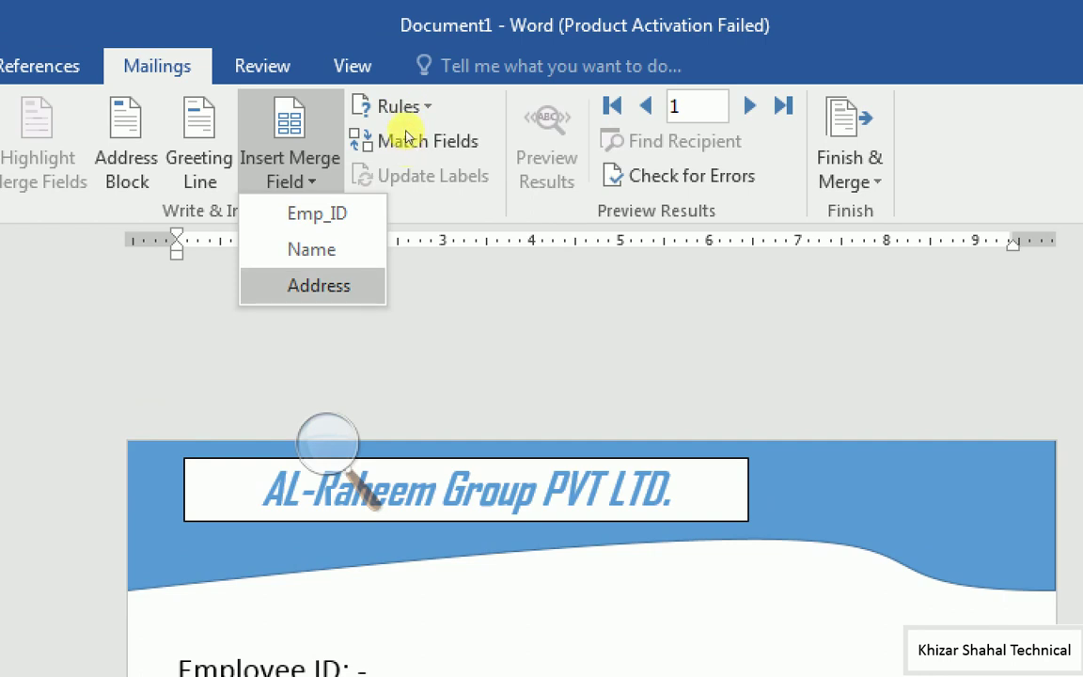
key("Up")
key("Up")
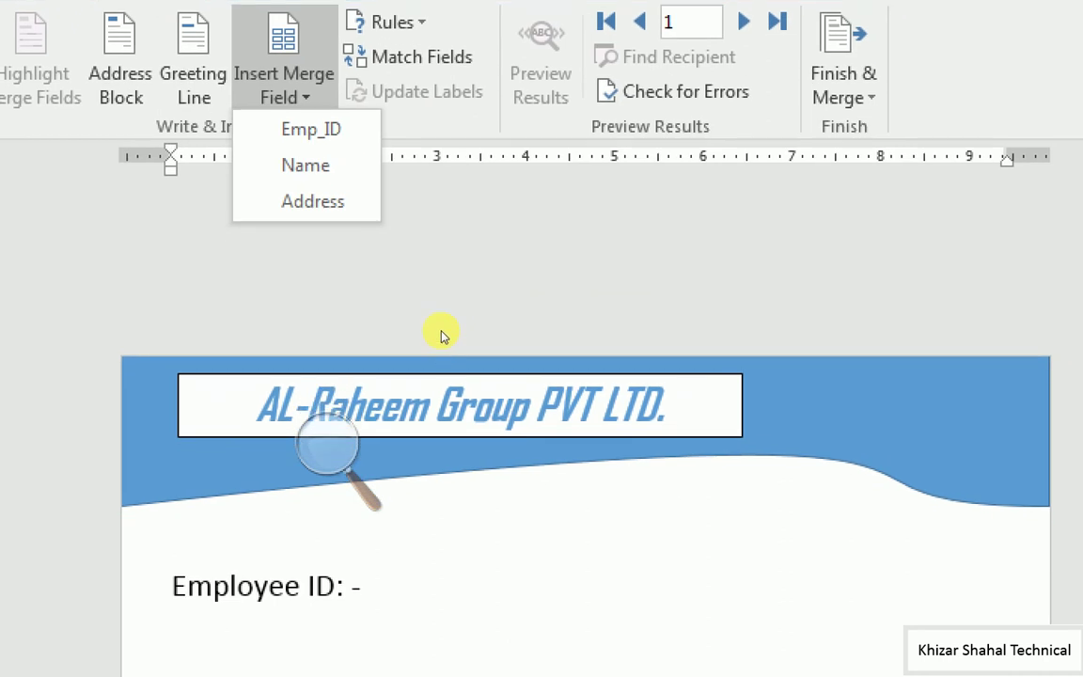
key("Escape")
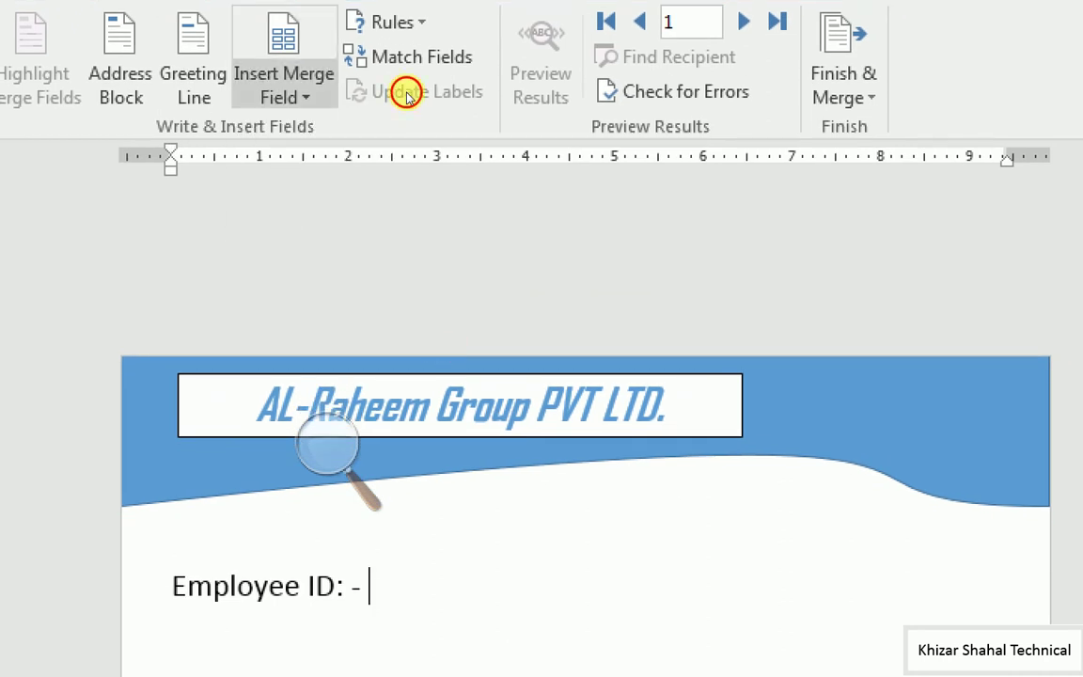
key("Down")
key("Return")
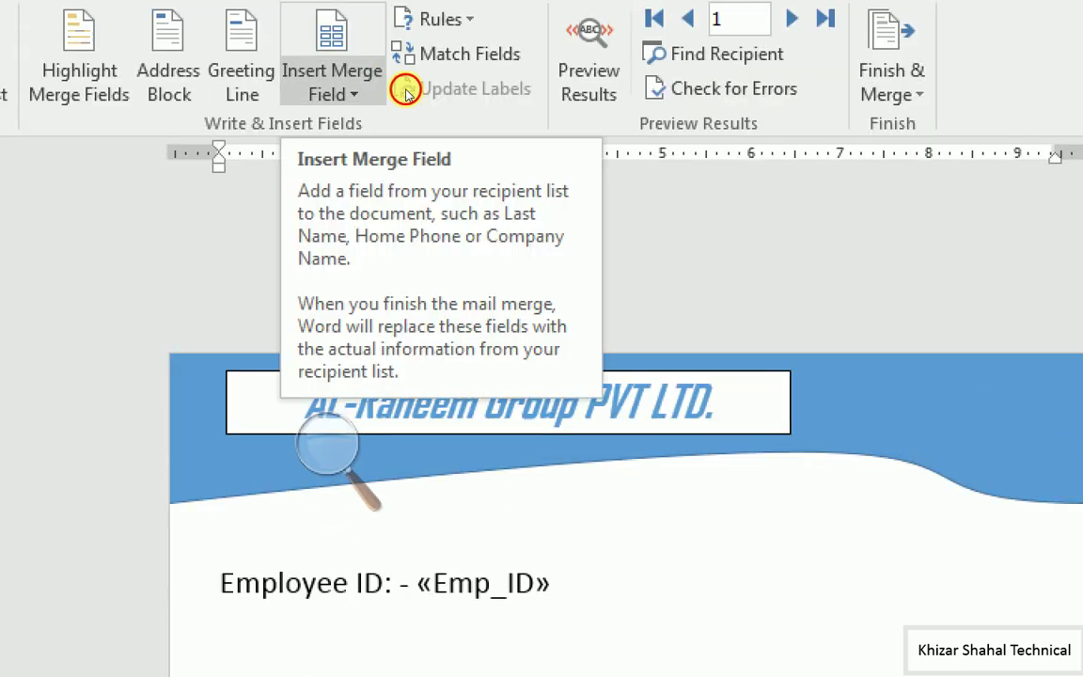
Step: Insert the «Name» and «Address» merge fields after their labels
left_click(381, 91)
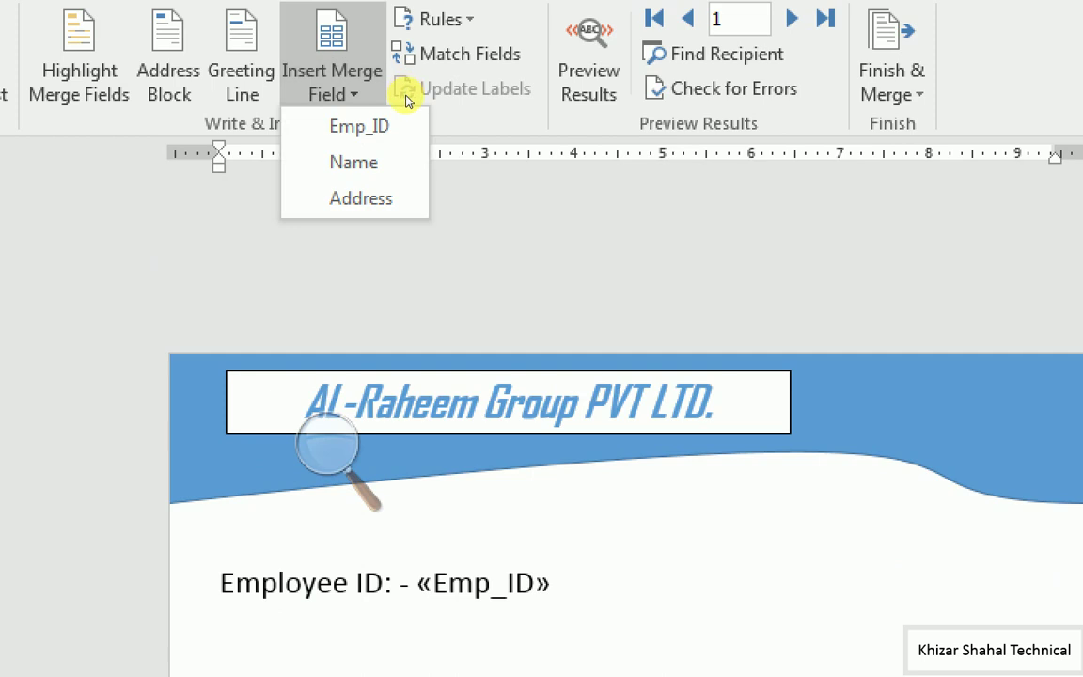
left_click(408, 127)
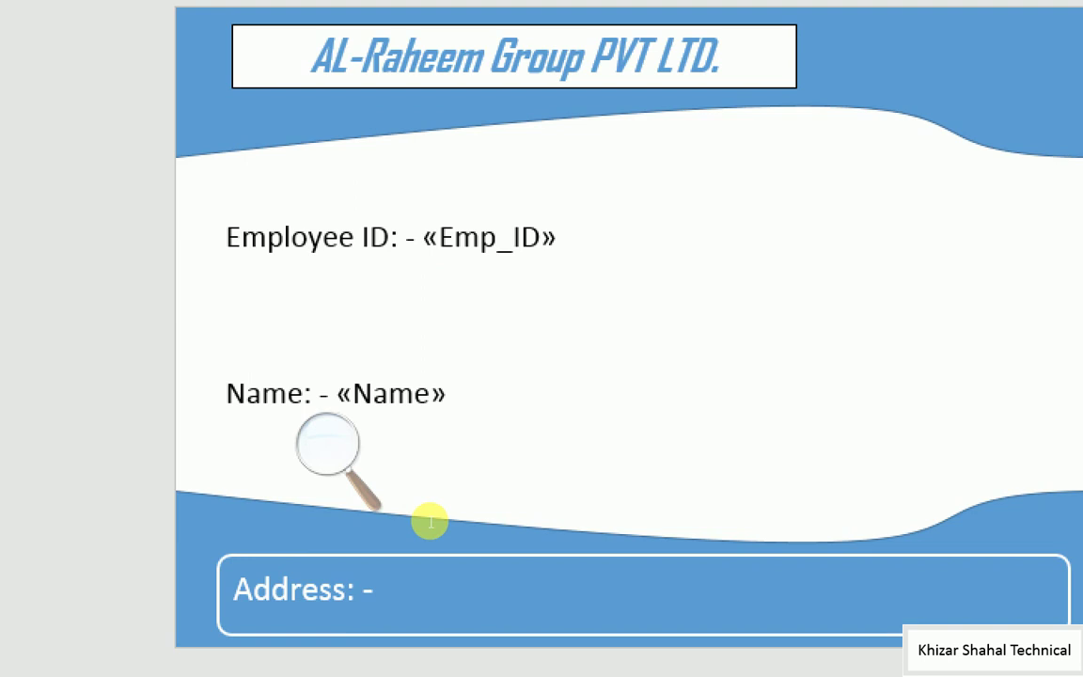
left_click(430, 522)
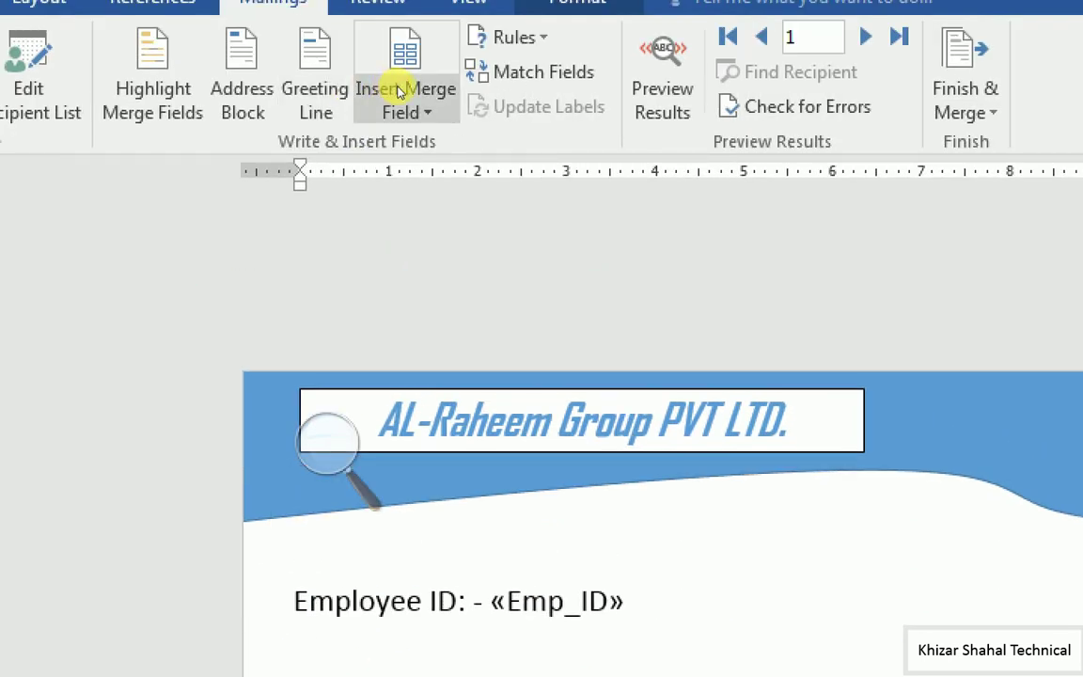
left_click(405, 108)
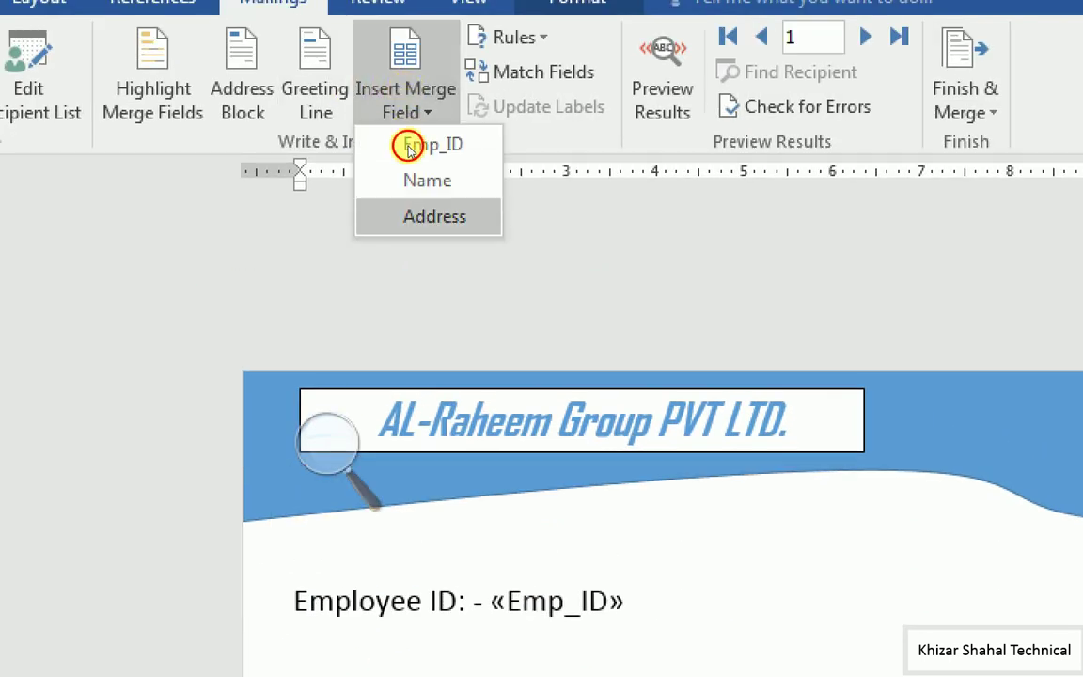
left_click(434, 216)
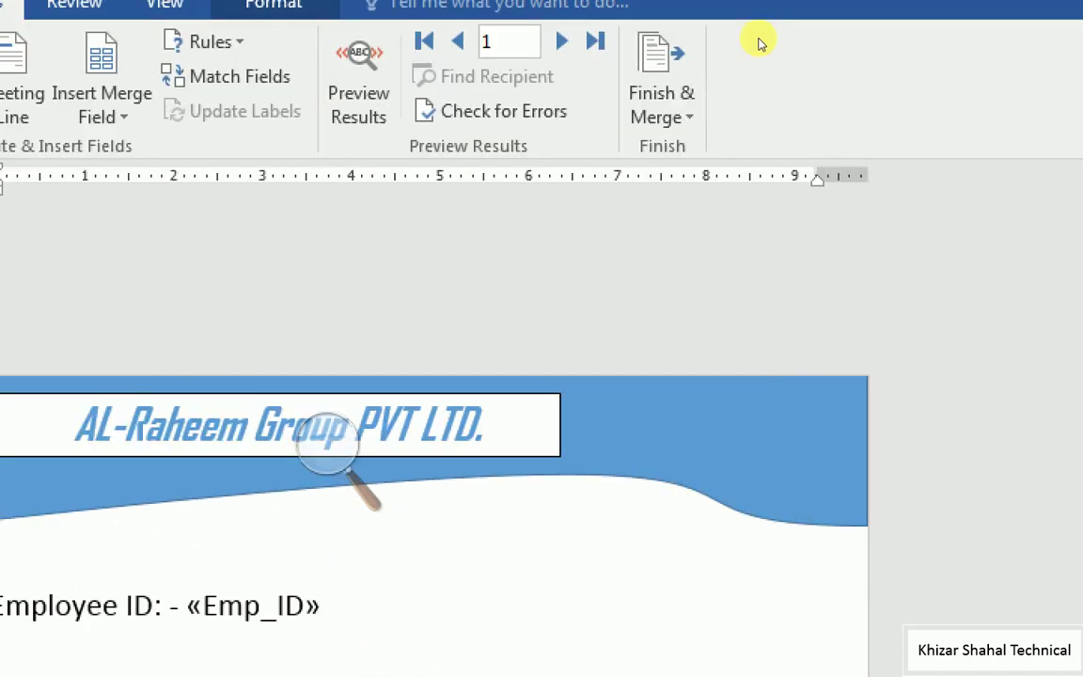
left_click(689, 95)
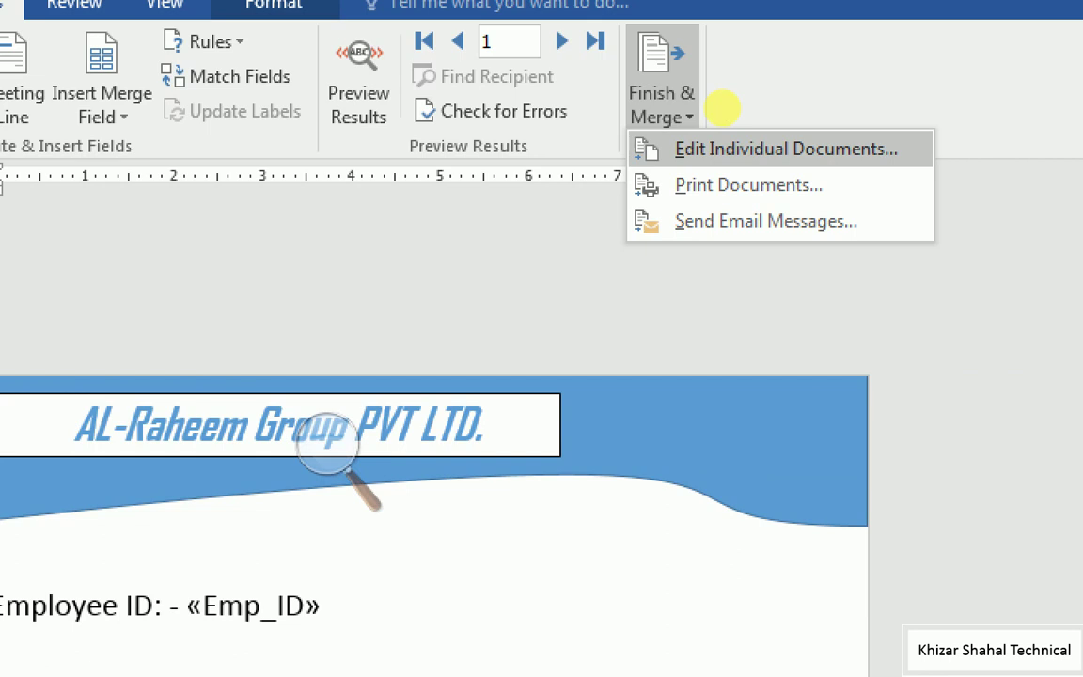
Step: Merge all employee records, not a range, into a new document of individual ID cards
key("Return")
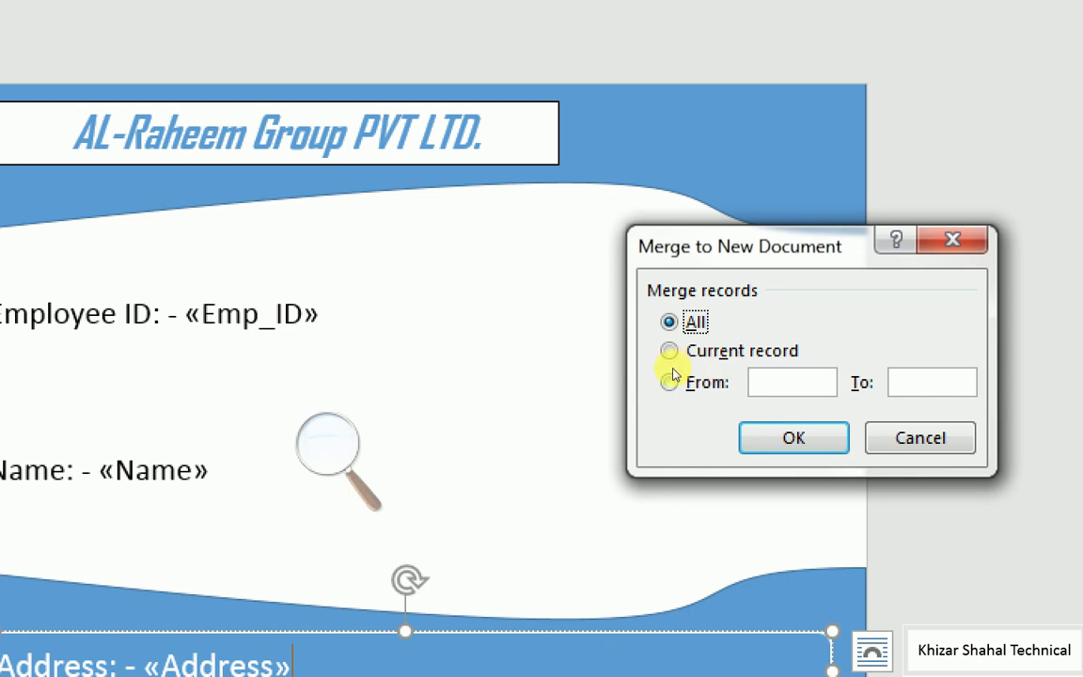
left_click(671, 380)
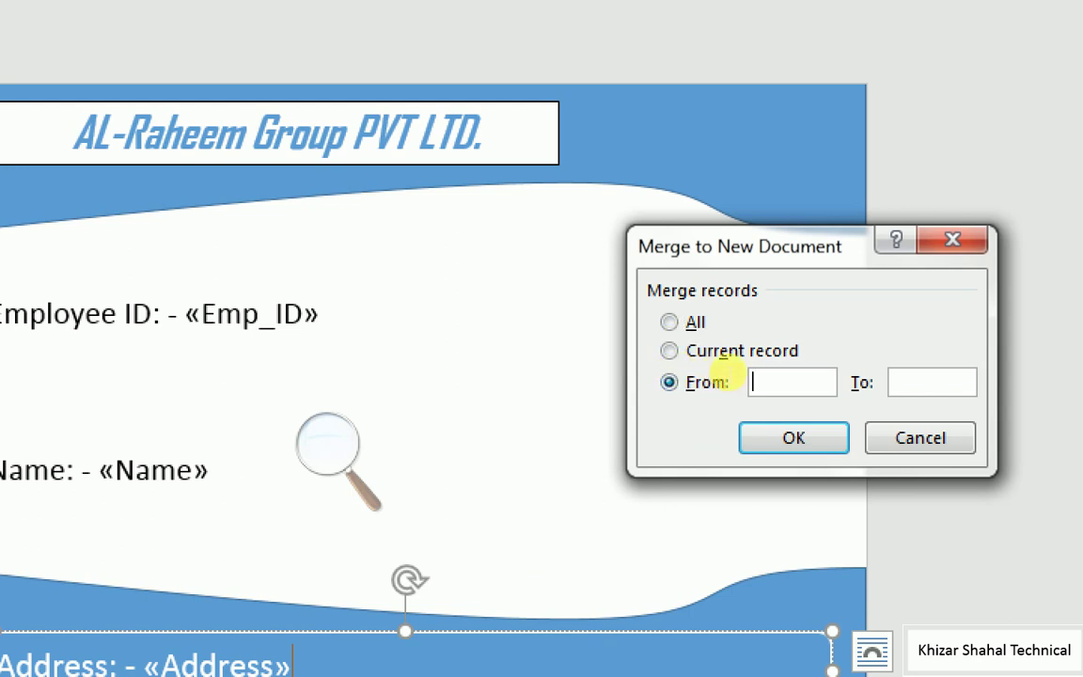
left_click(792, 381)
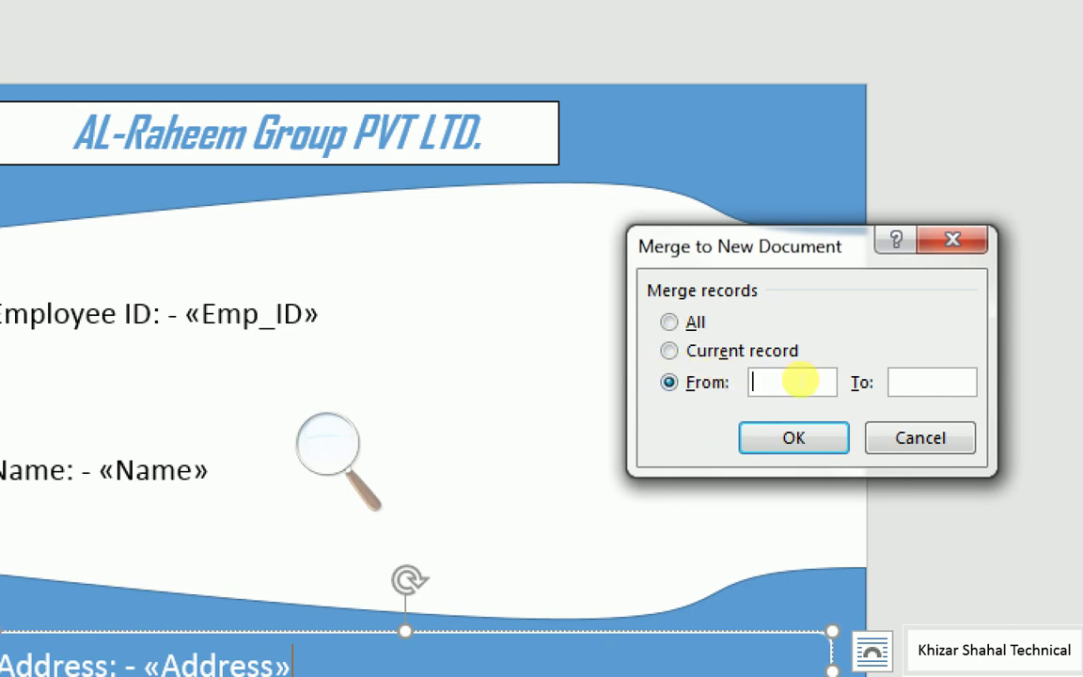
left_click(670, 324)
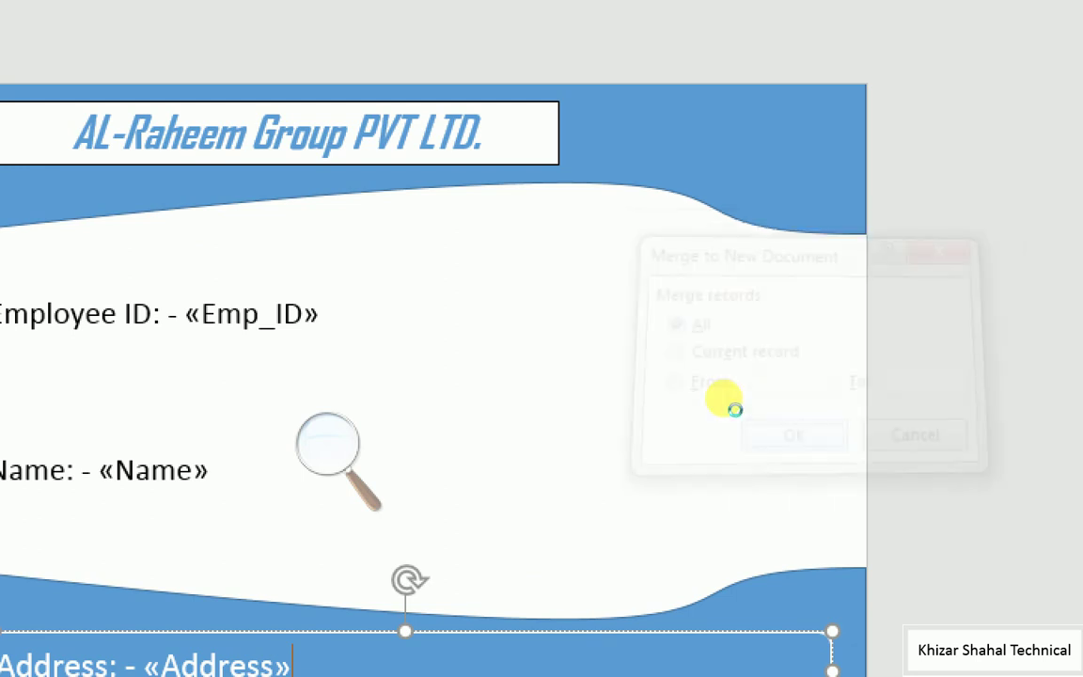
key("Return")
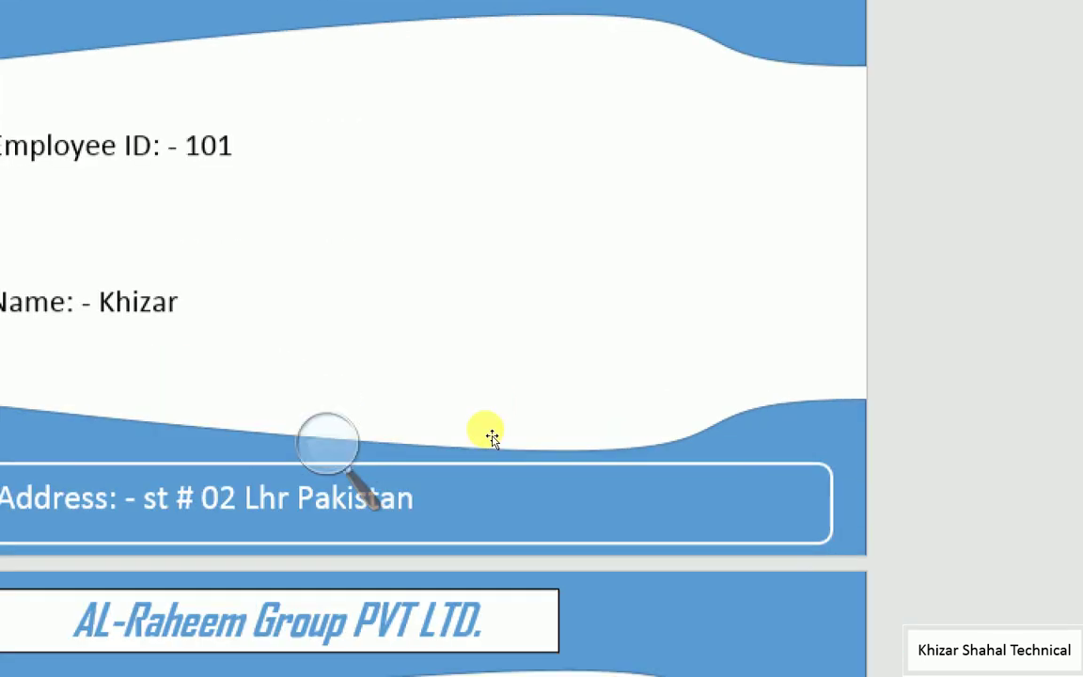
Step: Scroll through the merged Letters1 document, reviewing each filled ID card from Employee ID 101 to 110
scroll(486, 435, "down", 5)
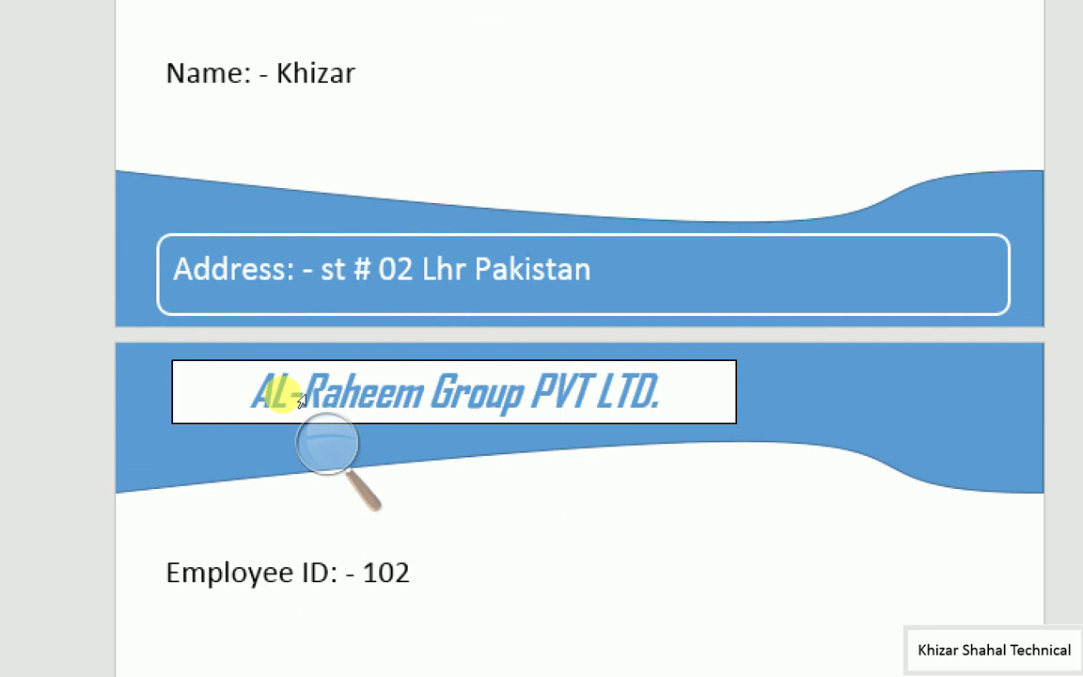
scroll(290, 411, "down", 3)
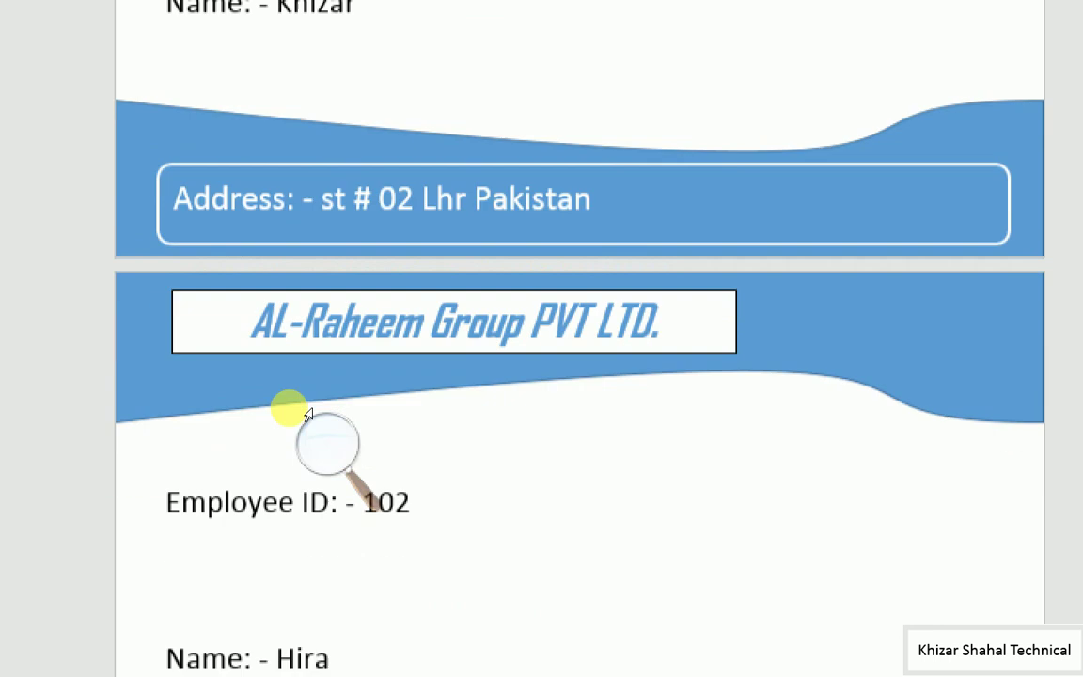
scroll(292, 406, "down", 2)
scroll(423, 336, "down", 1)
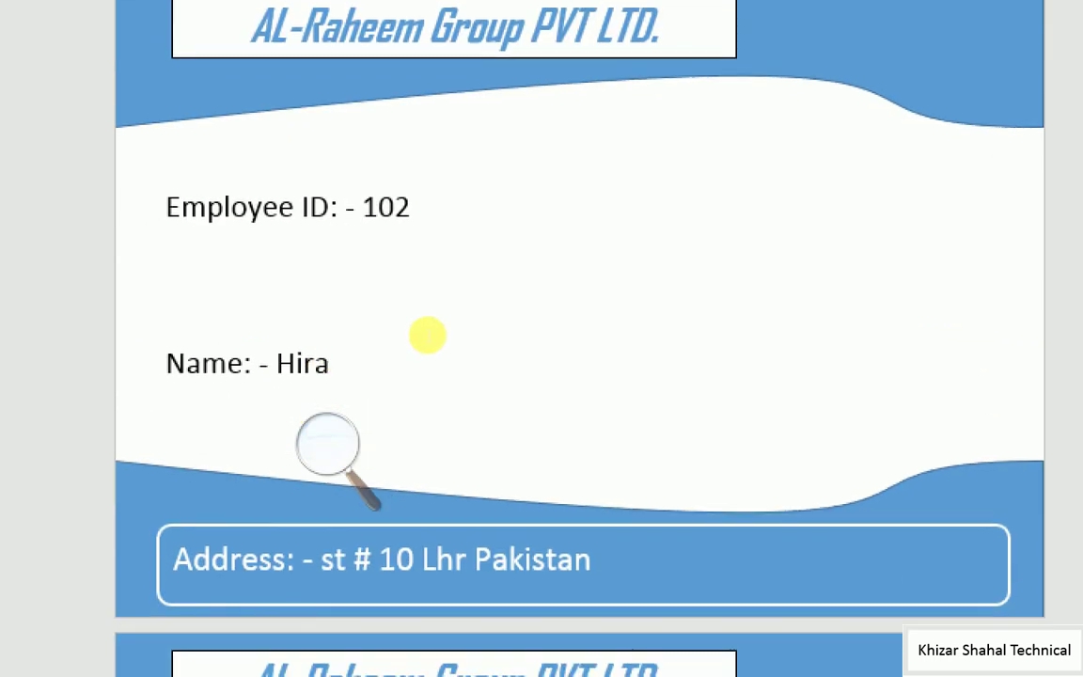
scroll(401, 389, "down", 1)
scroll(451, 409, "down", 1)
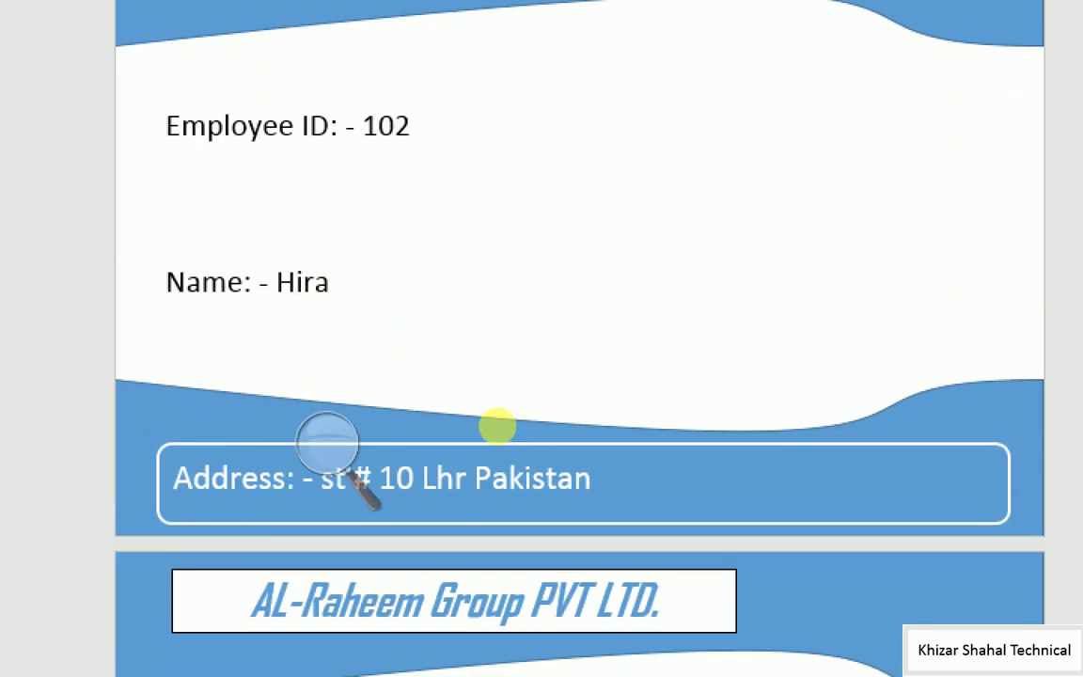
scroll(502, 430, "down", 2)
scroll(499, 428, "down", 2)
scroll(498, 430, "down", 1)
scroll(501, 432, "down", 2)
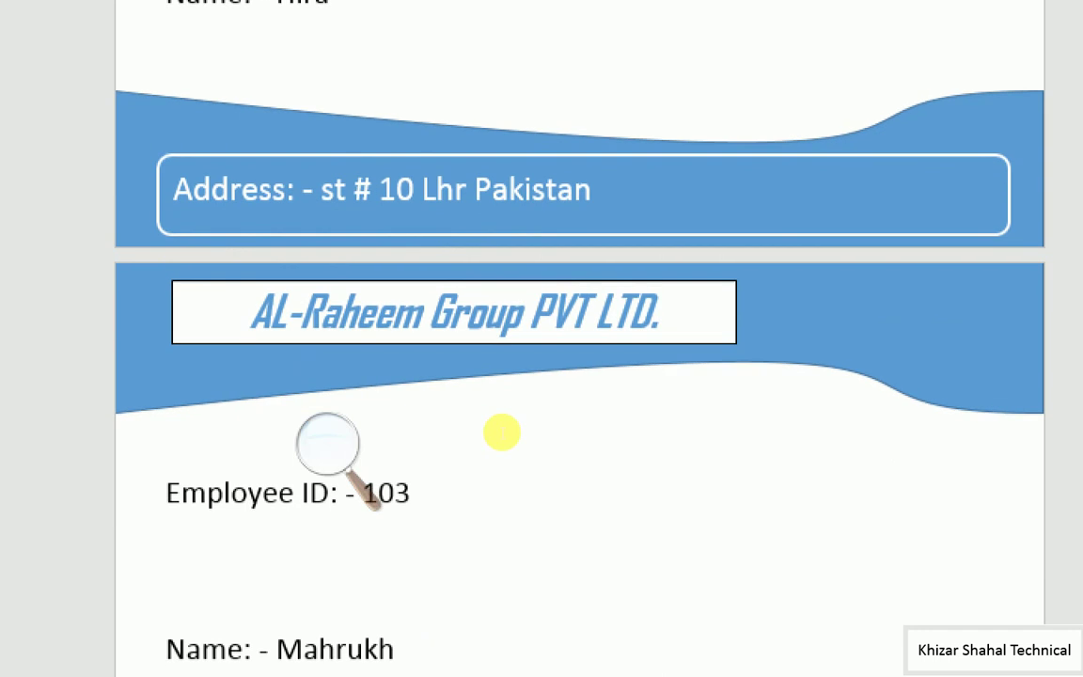
scroll(503, 433, "down", 5)
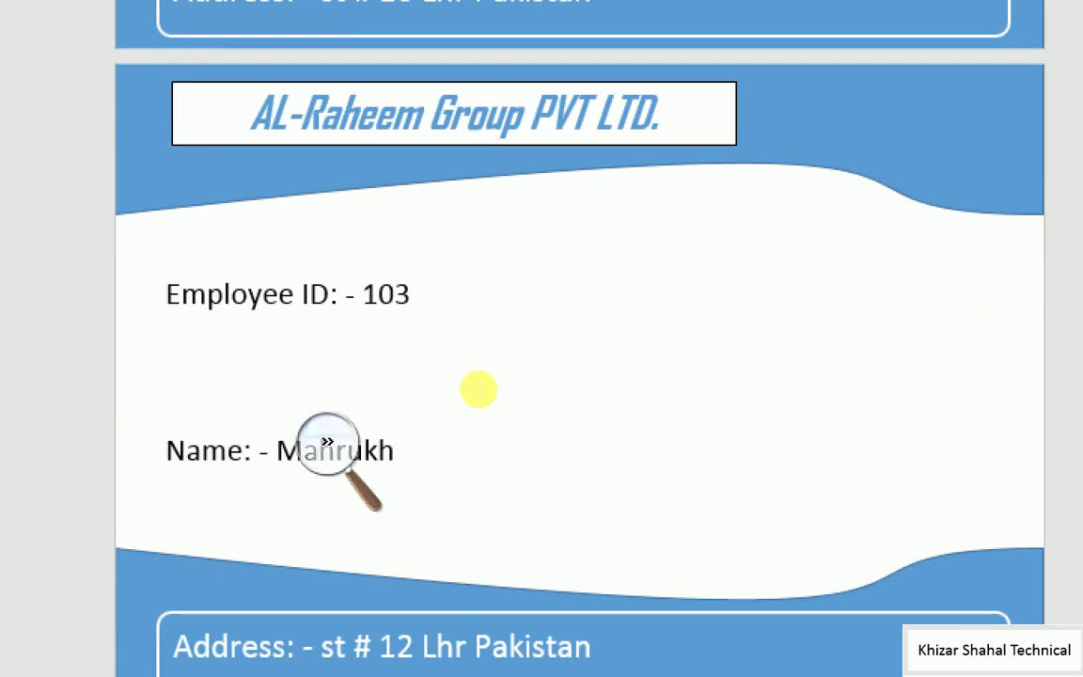
scroll(477, 386, "down", 2)
scroll(478, 387, "down", 2)
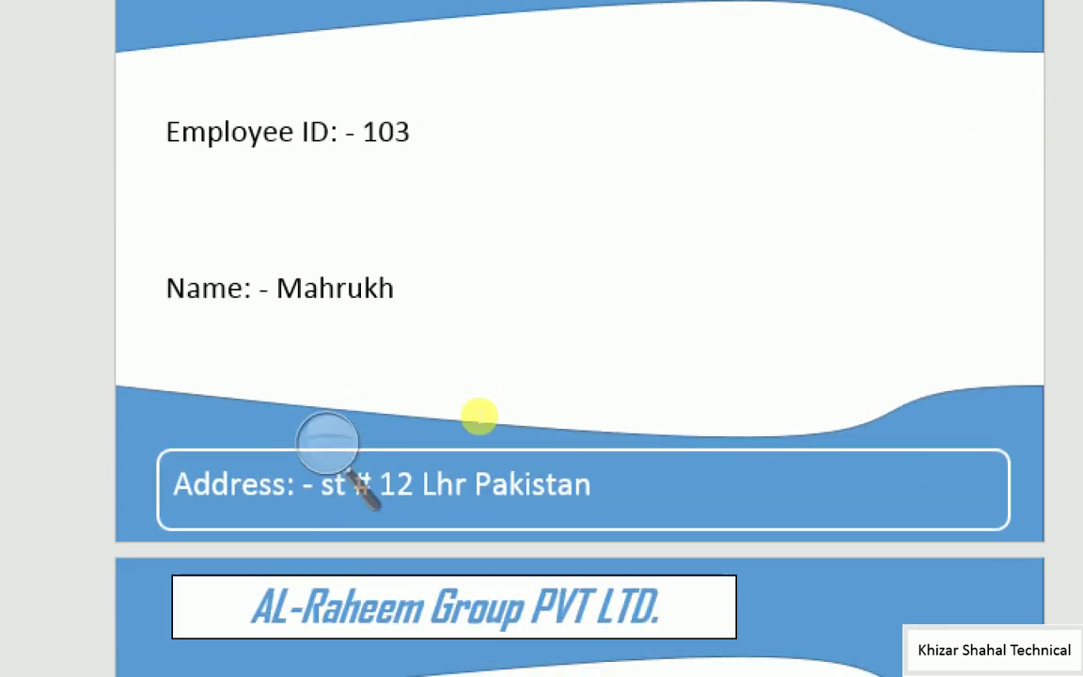
scroll(479, 416, "down", 3)
scroll(479, 416, "down", 3)
scroll(479, 415, "down", 2)
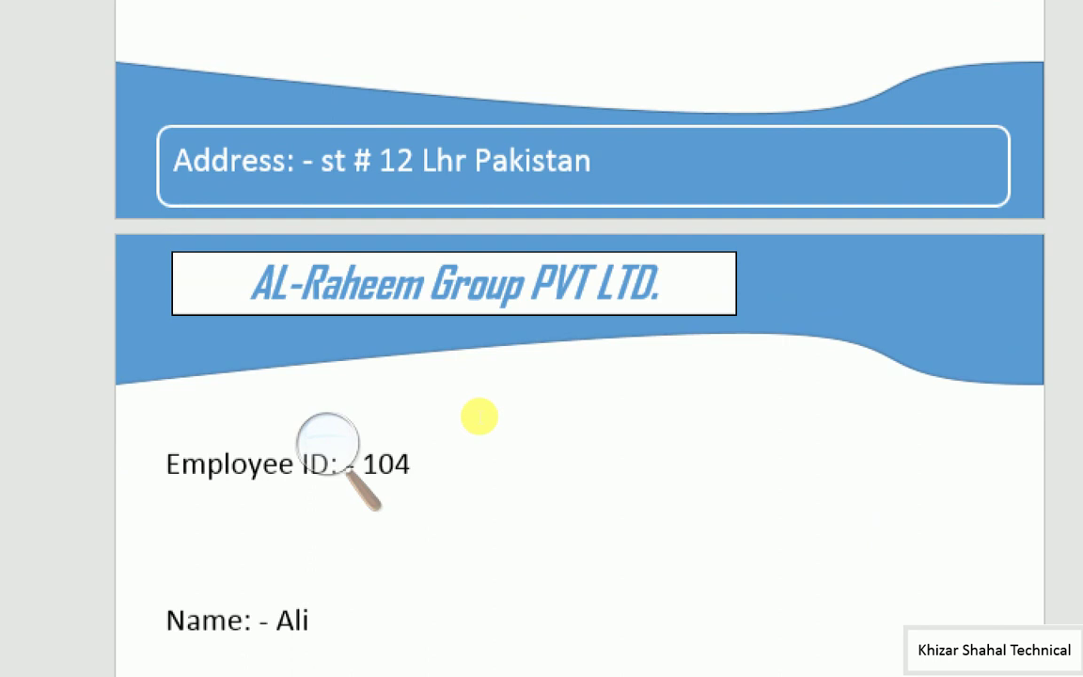
scroll(480, 416, "down", 2)
scroll(480, 415, "down", 7)
scroll(479, 416, "down", 3)
scroll(479, 415, "down", 3)
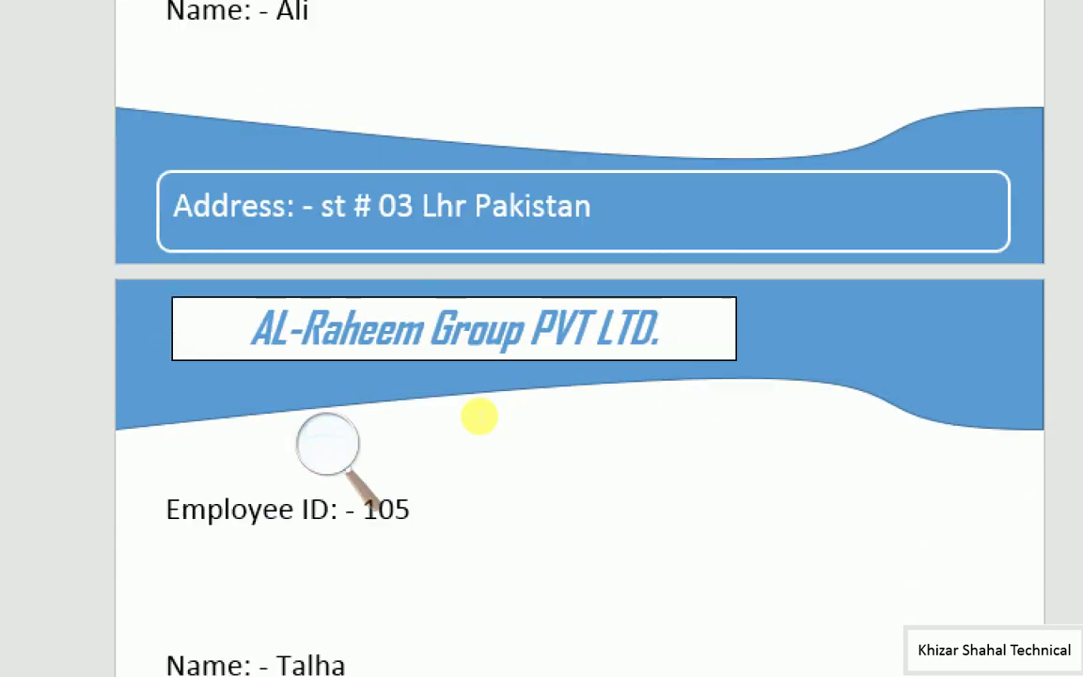
scroll(479, 416, "down", 3)
scroll(479, 416, "down", 2)
scroll(478, 415, "down", 1)
scroll(475, 412, "down", 2)
scroll(473, 410, "down", 5)
scroll(473, 410, "down", 6)
scroll(473, 410, "down", 2)
scroll(473, 410, "down", 2)
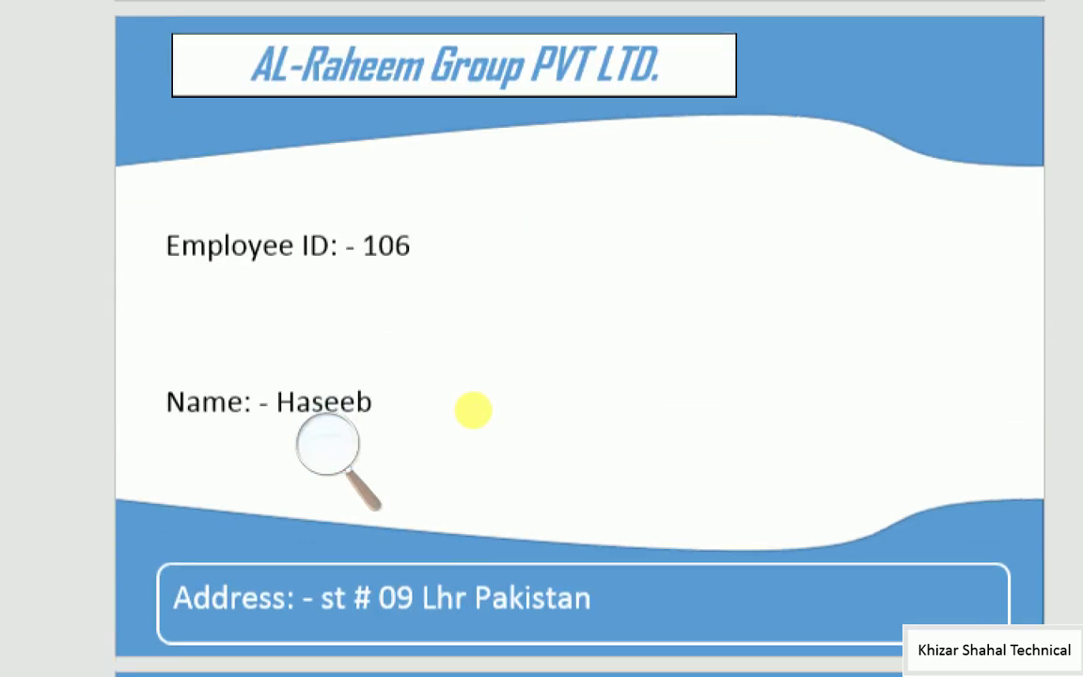
scroll(473, 410, "down", 4)
scroll(476, 411, "down", 5)
scroll(478, 416, "down", 1)
scroll(478, 416, "down", 7)
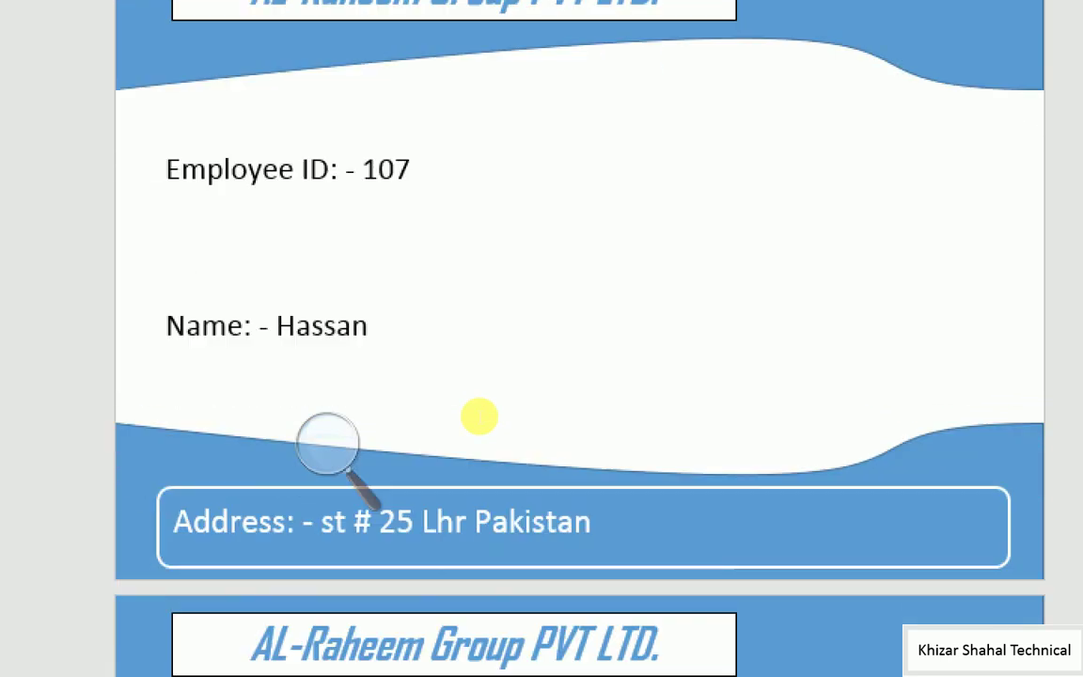
scroll(480, 416, "down", 6)
scroll(480, 416, "down", 1)
scroll(480, 416, "down", 5)
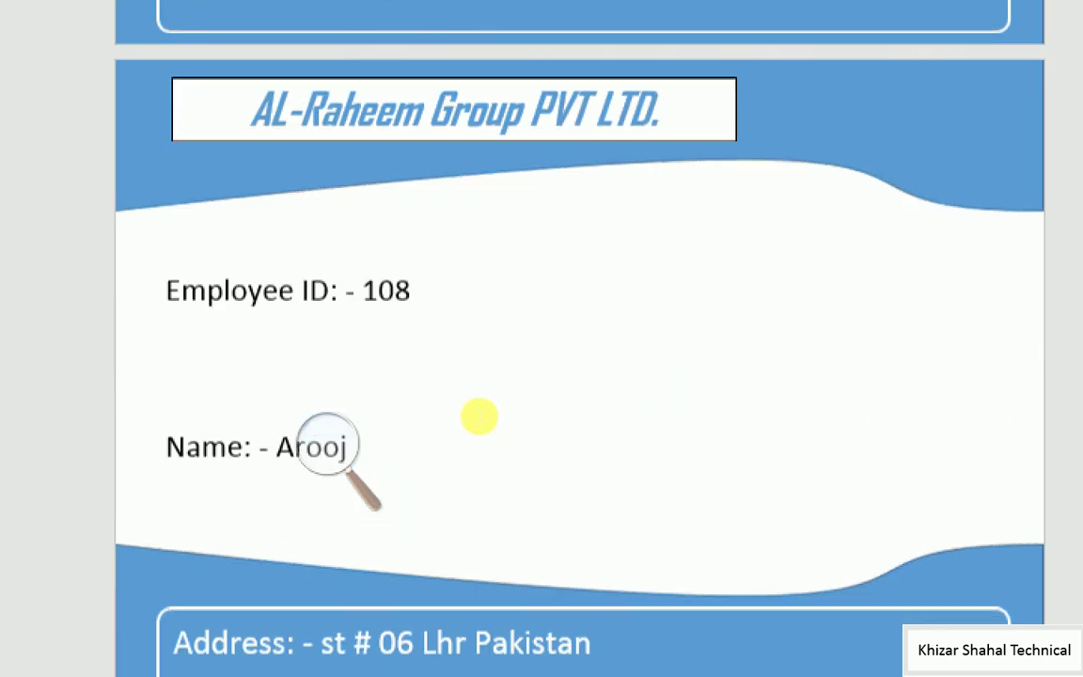
scroll(479, 416, "down", 4)
scroll(480, 416, "down", 6)
scroll(480, 415, "down", 4)
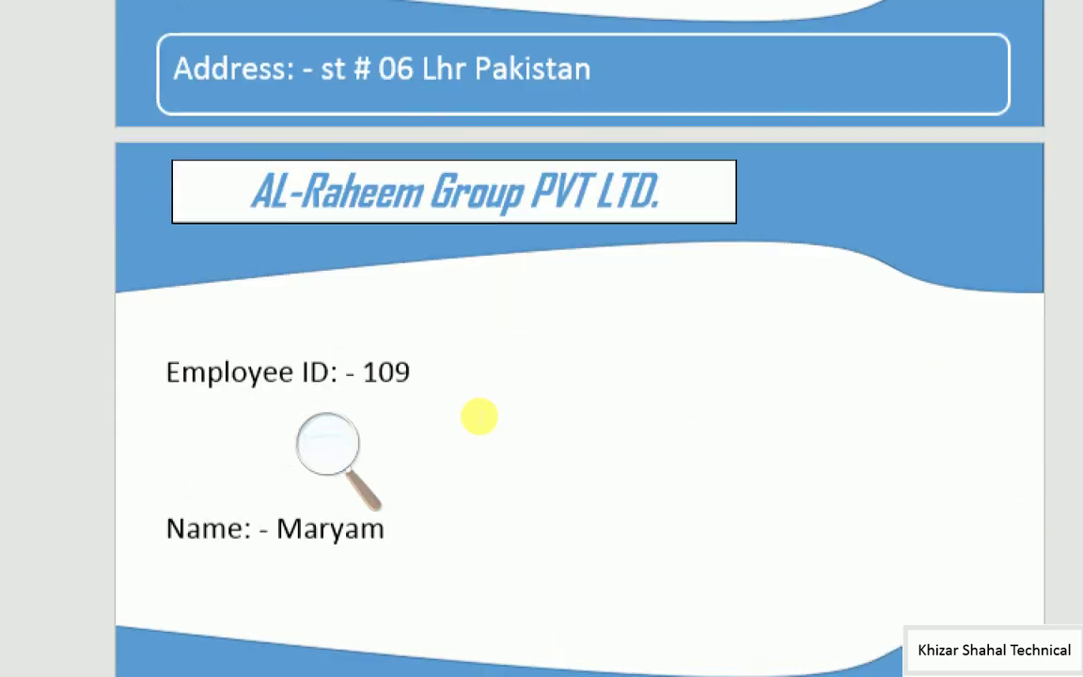
scroll(478, 413, "down", 3)
scroll(474, 411, "down", 6)
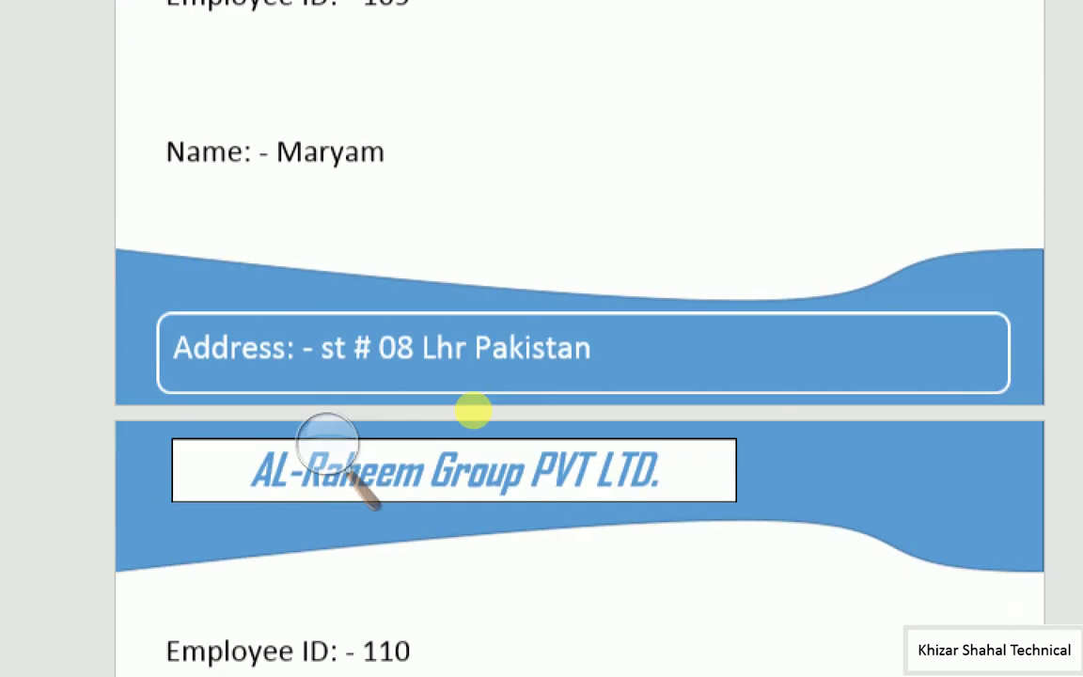
scroll(475, 411, "down", 2)
scroll(478, 416, "down", 1)
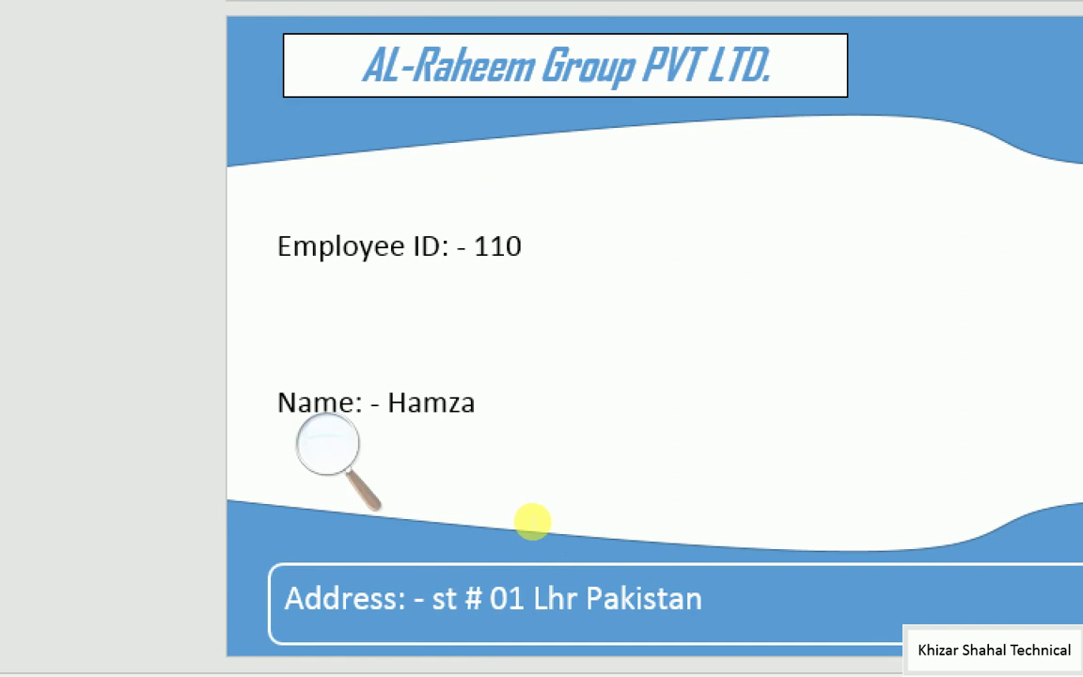
left_click(357, 498)
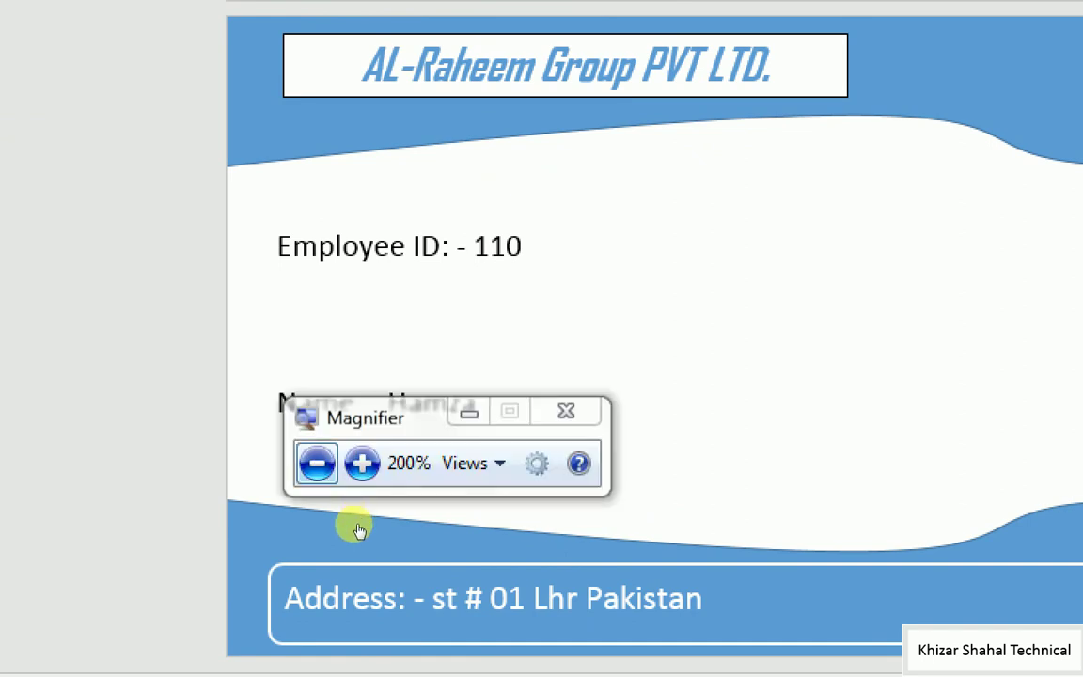
left_click(317, 463)
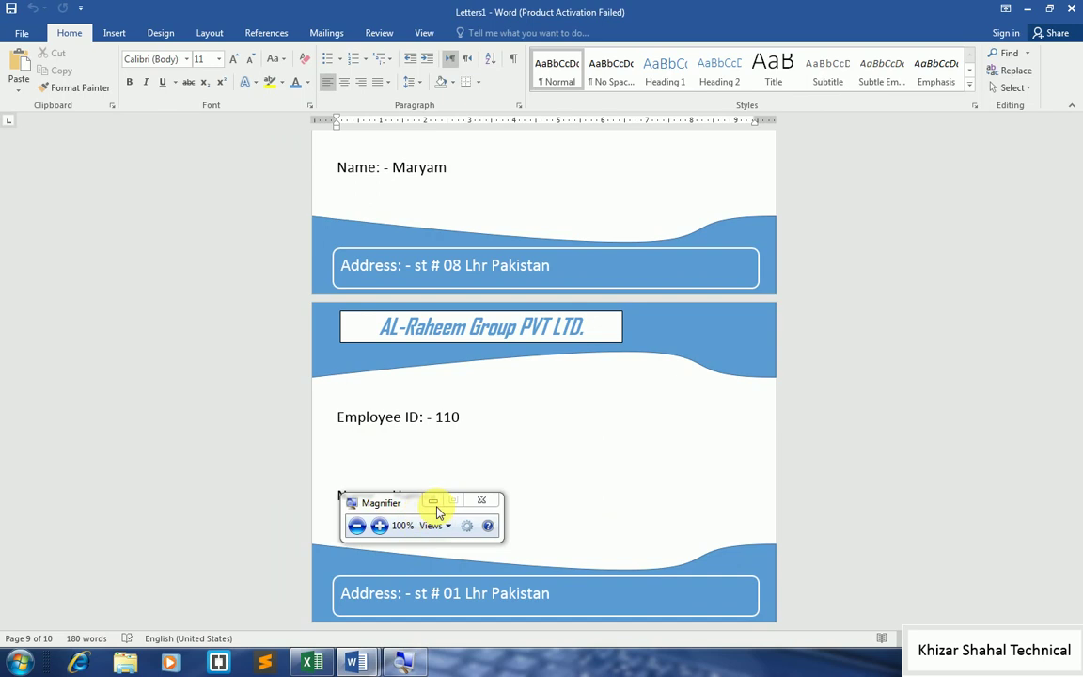
left_click(482, 500)
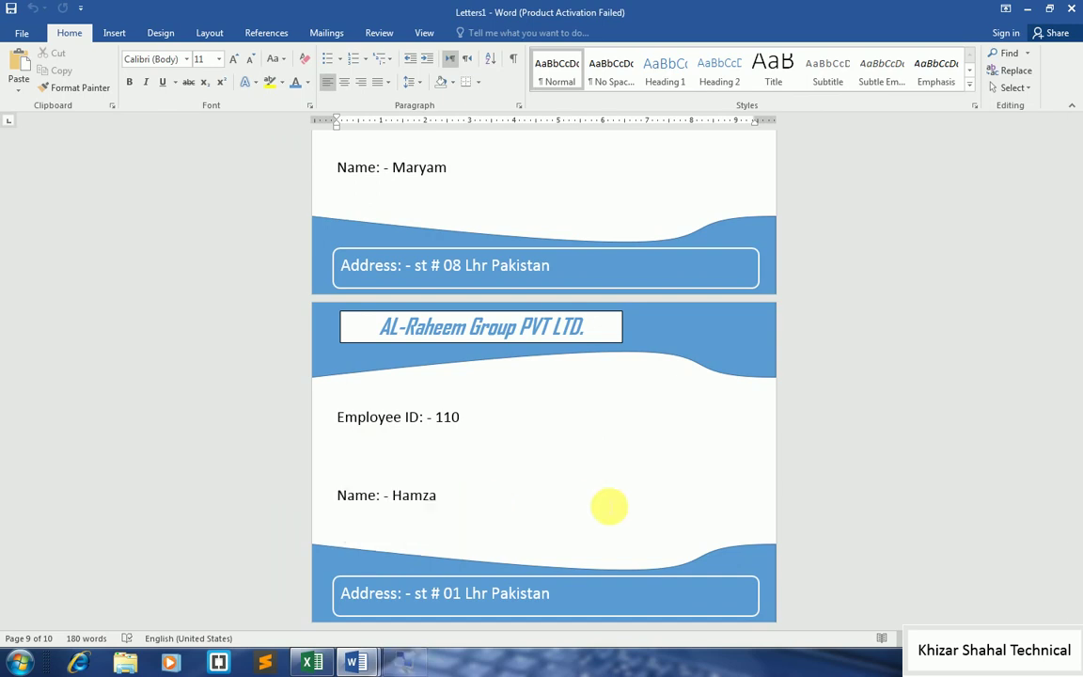
left_click_drag(1071, 575, 1076, 386)
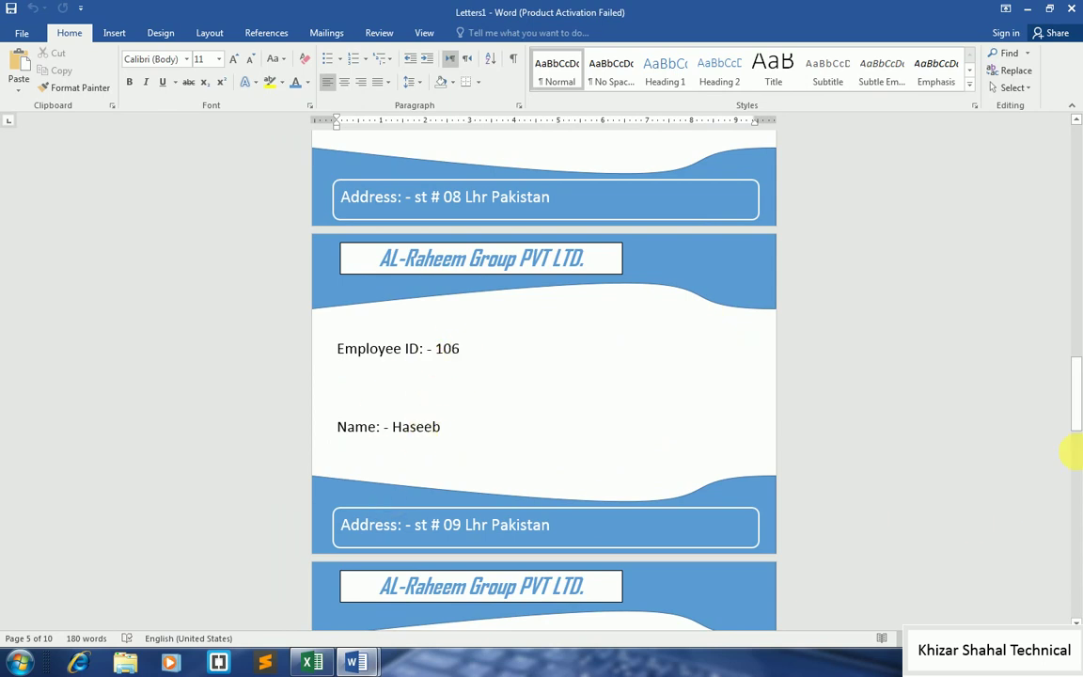
left_click_drag(1075, 432, 1075, 352)
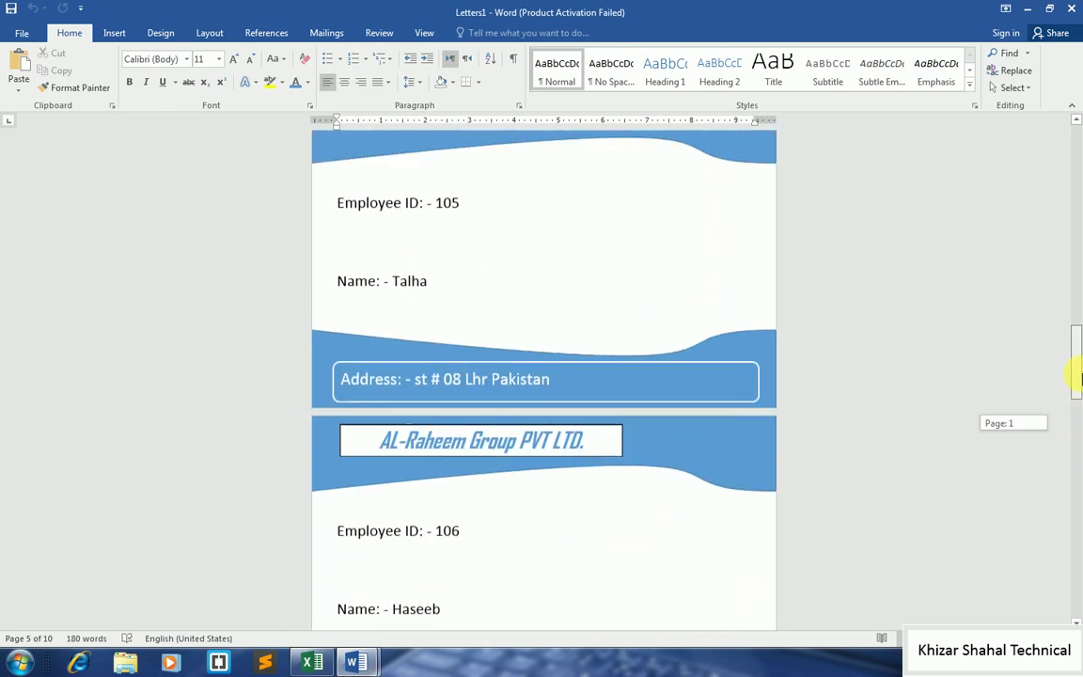
left_click_drag(1075, 352, 1079, 209)
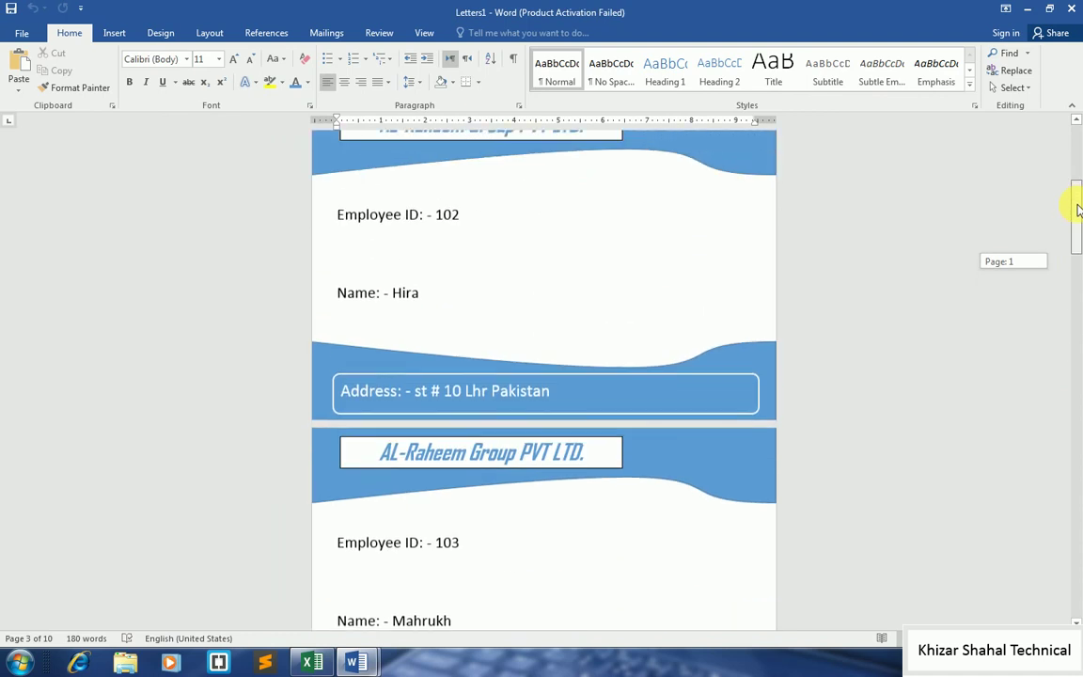